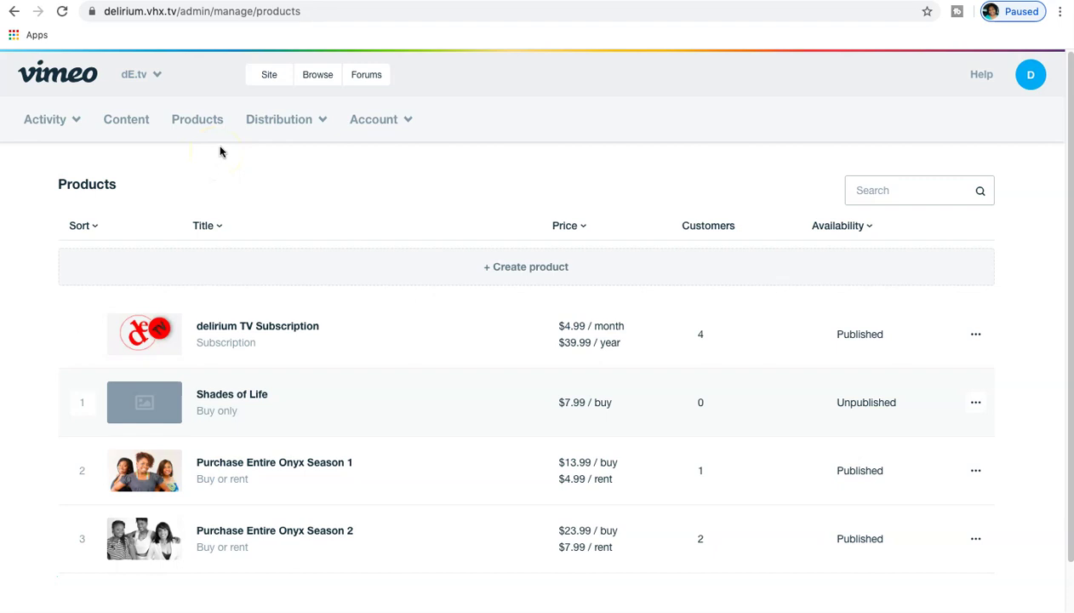
Reload the Vimeo OTT products list and scroll down it
{"action": "left_click", "coordinate": [281, 187]}
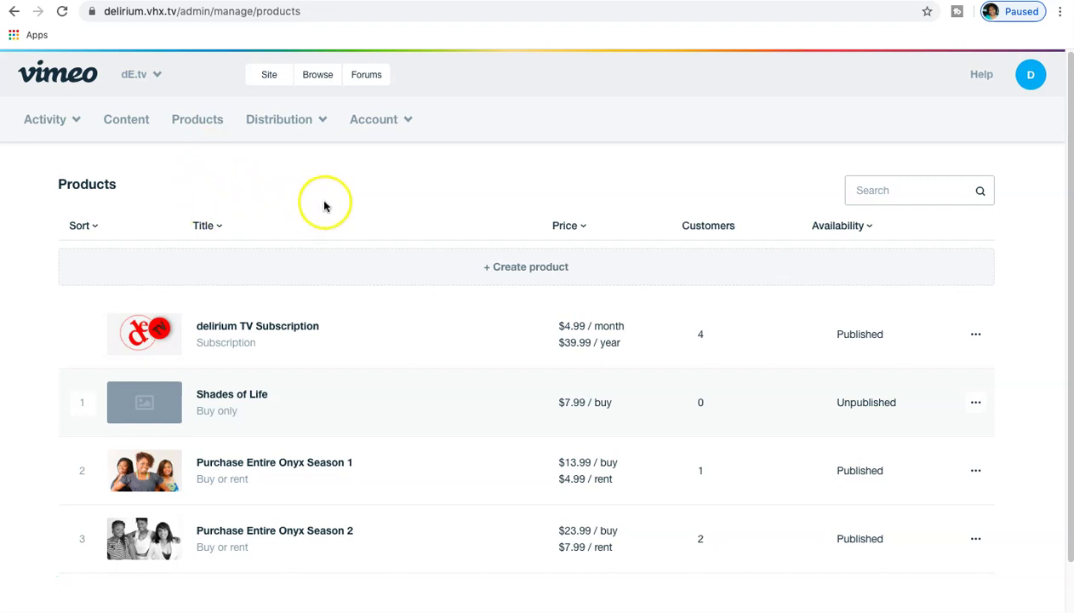
{"action": "left_click", "coordinate": [201, 123]}
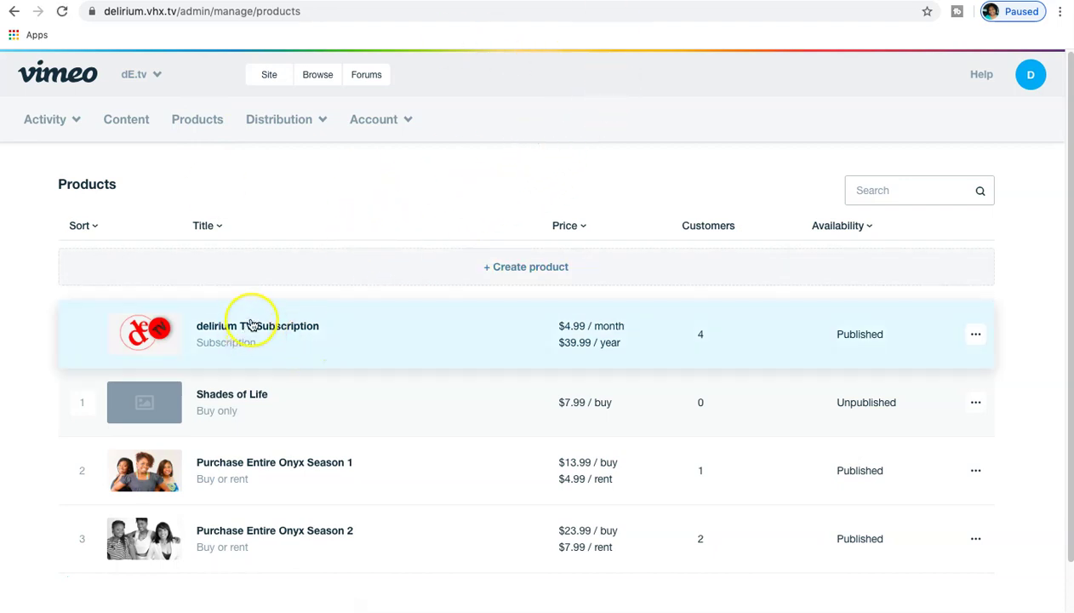
{"action": "scroll", "coordinate": [252, 321], "scroll_direction": "down", "scroll_amount": 1}
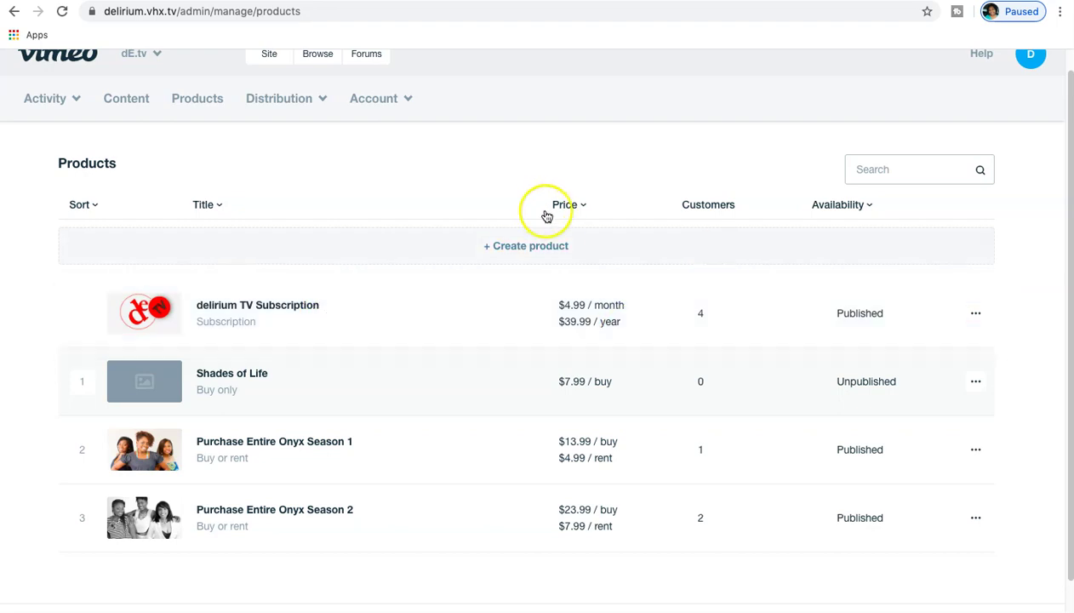
Create a new Buy and rent product, opening its Basic Info setup form
{"action": "left_click", "coordinate": [511, 245]}
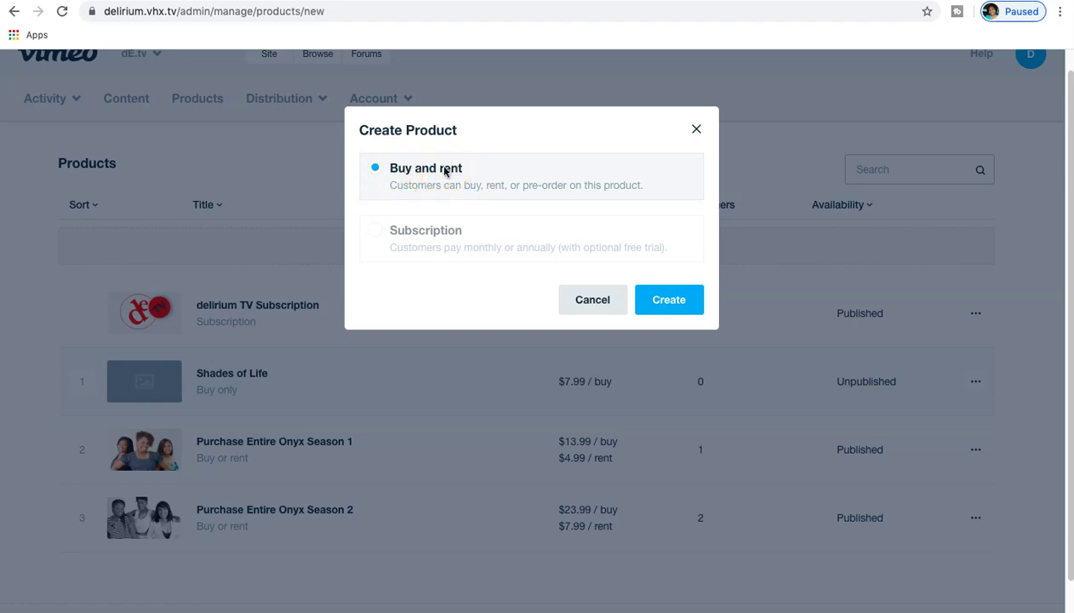
{"action": "left_click", "coordinate": [452, 177]}
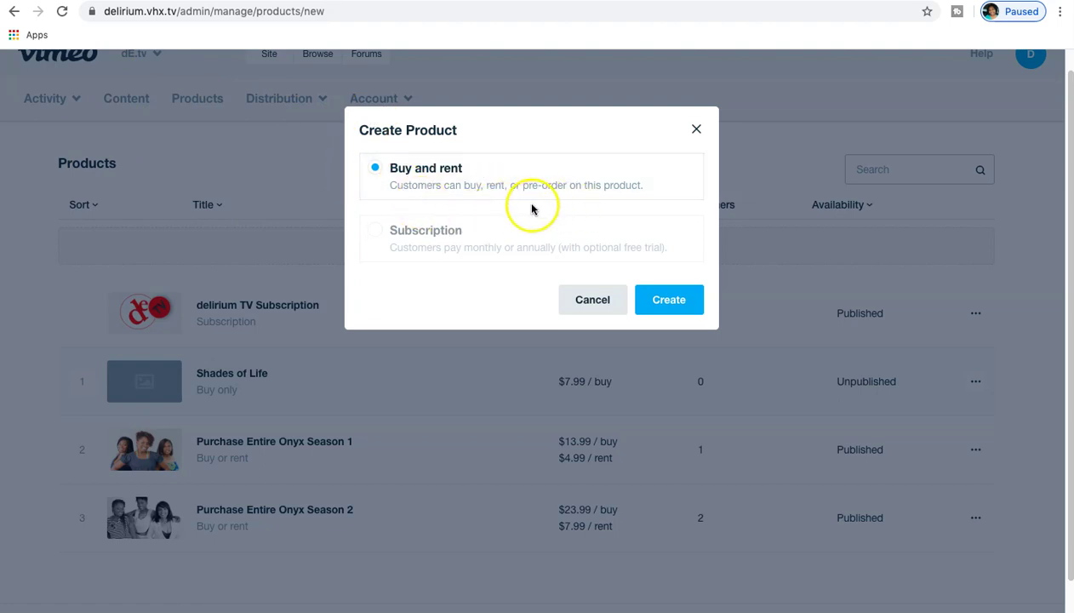
{"action": "left_click", "coordinate": [684, 302]}
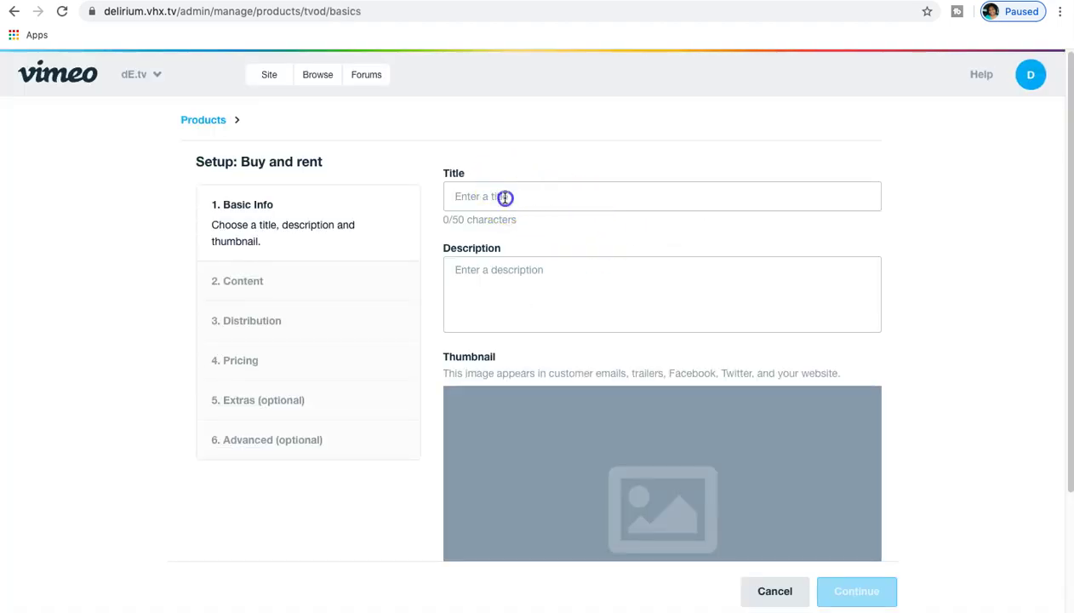
Enter 'My Title' as the product title and 'My description' as its description
{"action": "left_click", "coordinate": [504, 196]}
{"action": "type", "text": "M"}
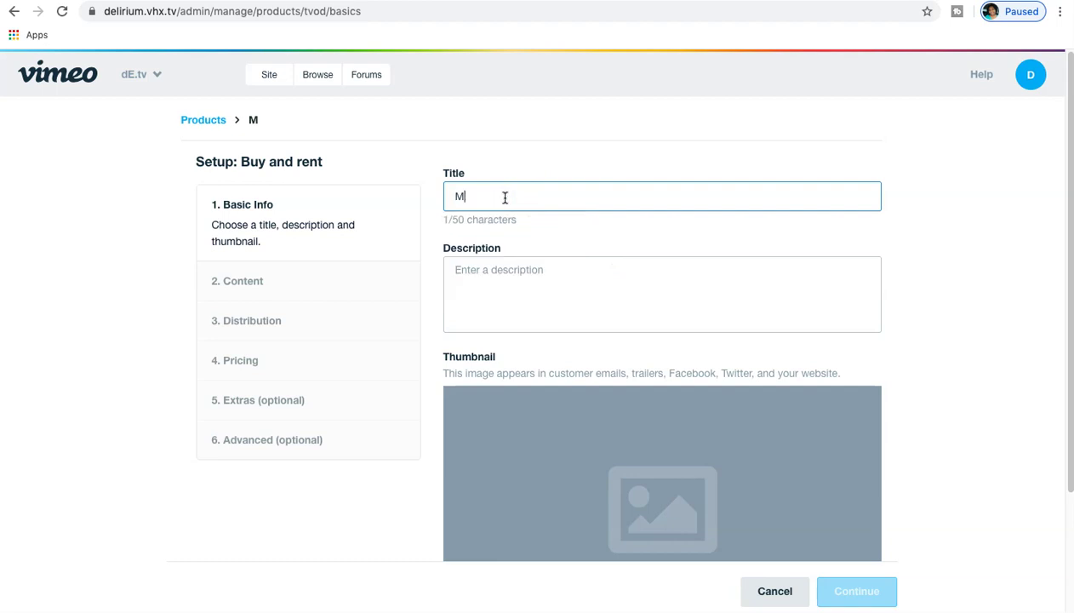
{"action": "type", "text": "y titl"}
{"action": "key", "text": "BackSpace"}
{"action": "key", "text": "BackSpace"}
{"action": "key", "text": "BackSpace"}
{"action": "type", "text": "Title"}
{"action": "key", "text": "Tab"}
{"action": "type", "text": "M"}
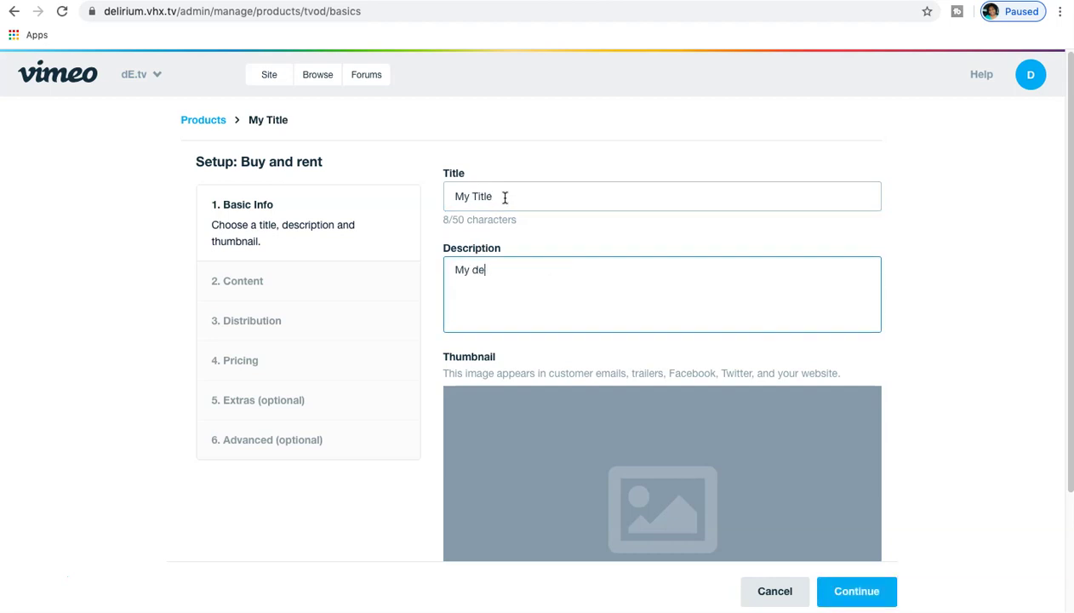
{"action": "type", "text": "y description"}
{"action": "scroll", "coordinate": [792, 287], "scroll_direction": "down", "scroll_amount": 4}
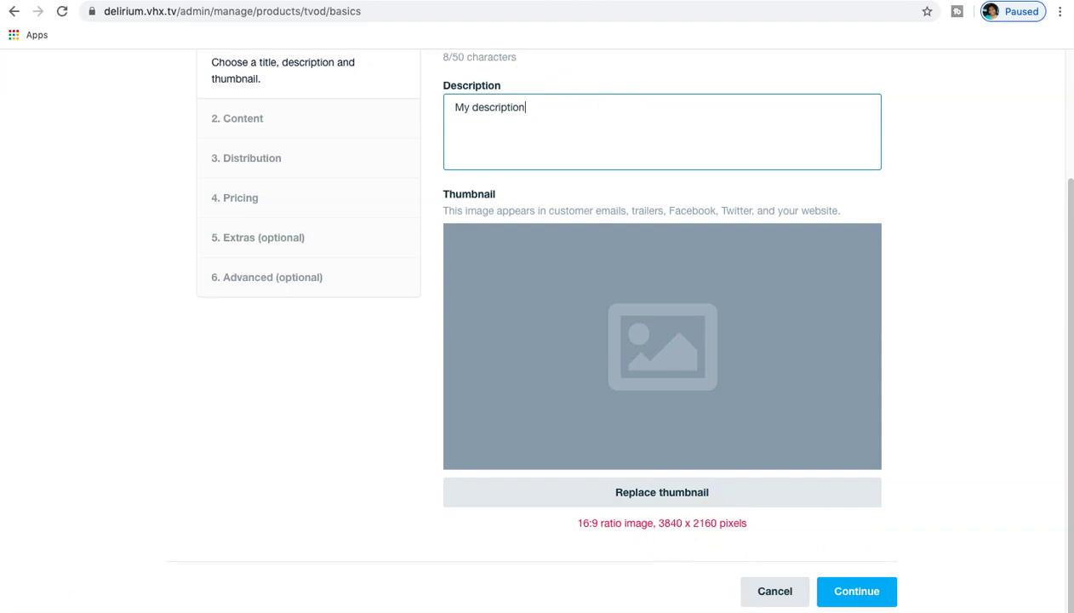
In Photopea, create a blank 3840 × 2160 px document at 300 DPI
{"action": "left_click", "coordinate": [587, 2]}
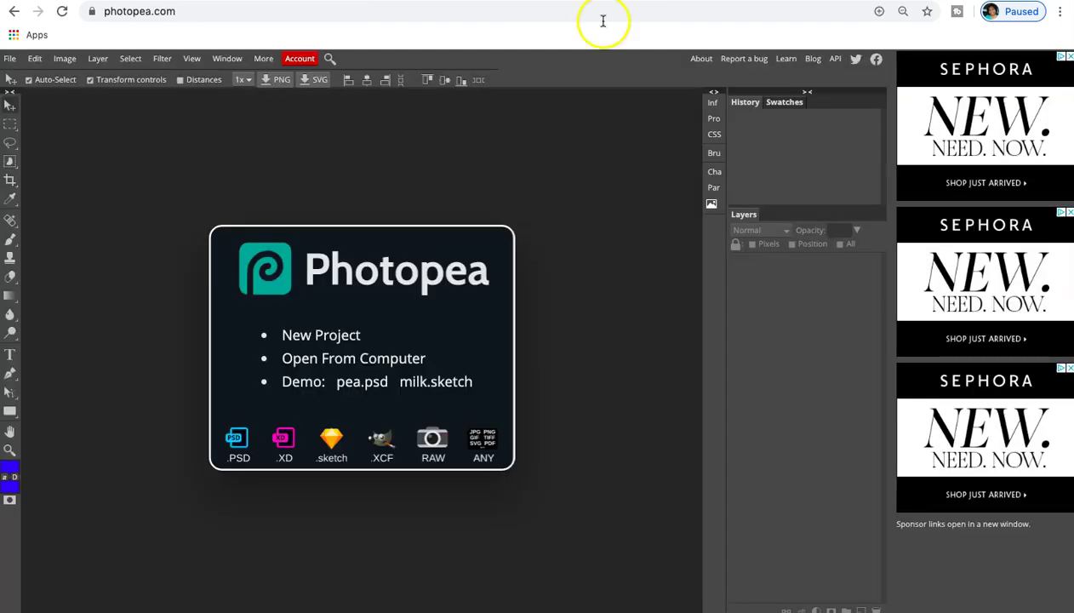
{"action": "left_click", "coordinate": [340, 336]}
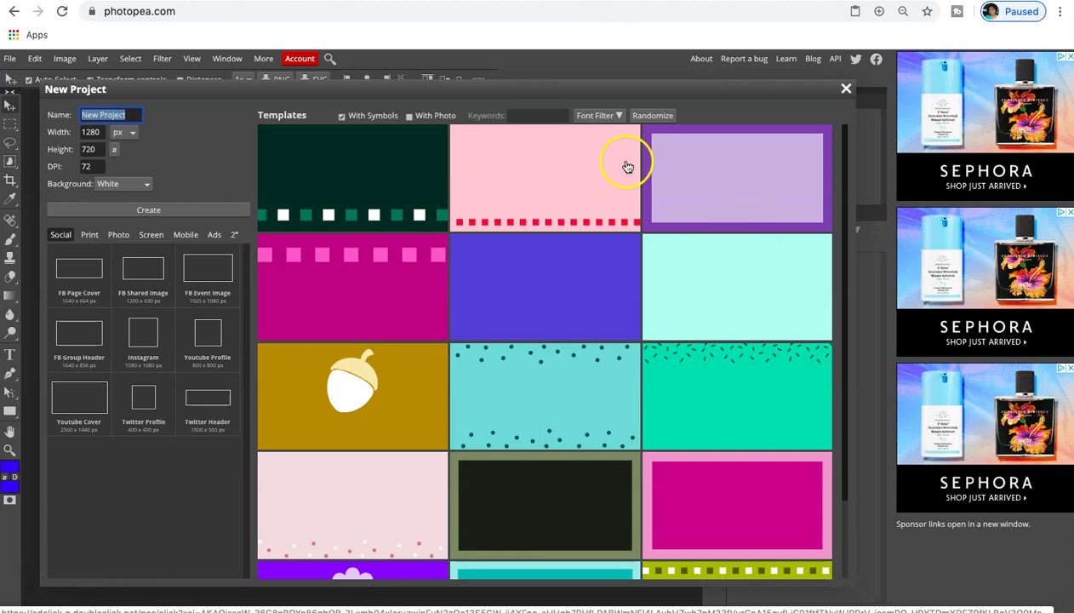
{"action": "left_click_drag", "start_coordinate": [100, 132], "coordinate": [78, 130]}
{"action": "type", "text": "3"}
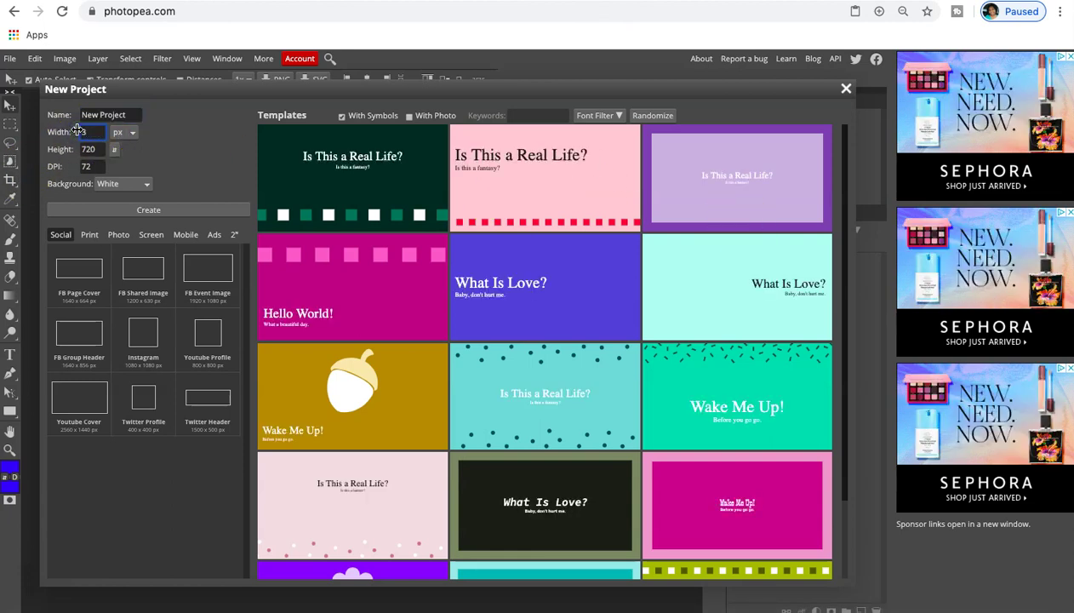
{"action": "type", "text": "8"}
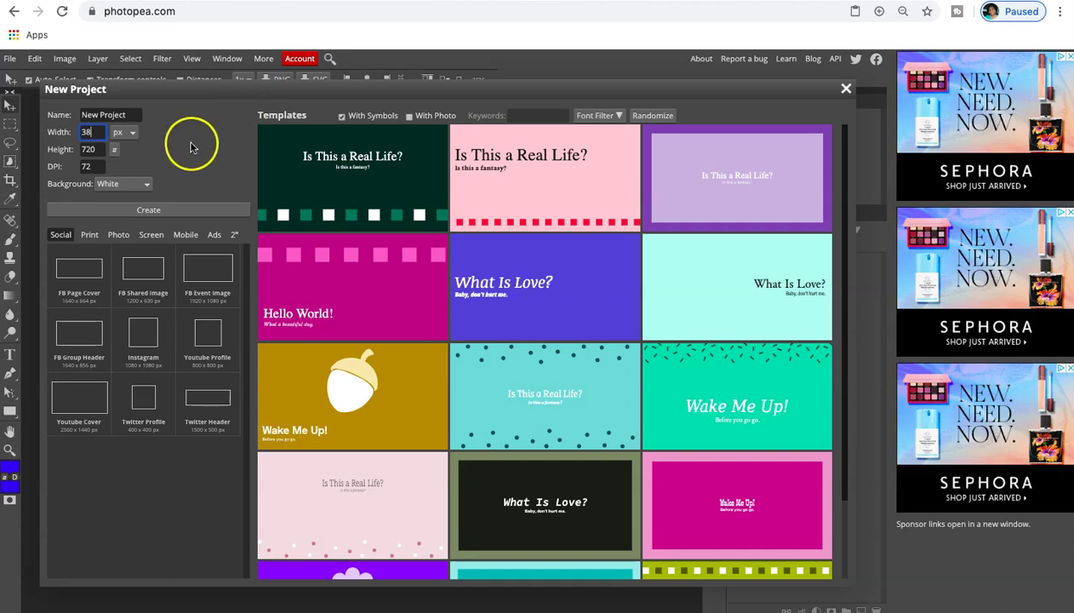
{"action": "type", "text": "4"}
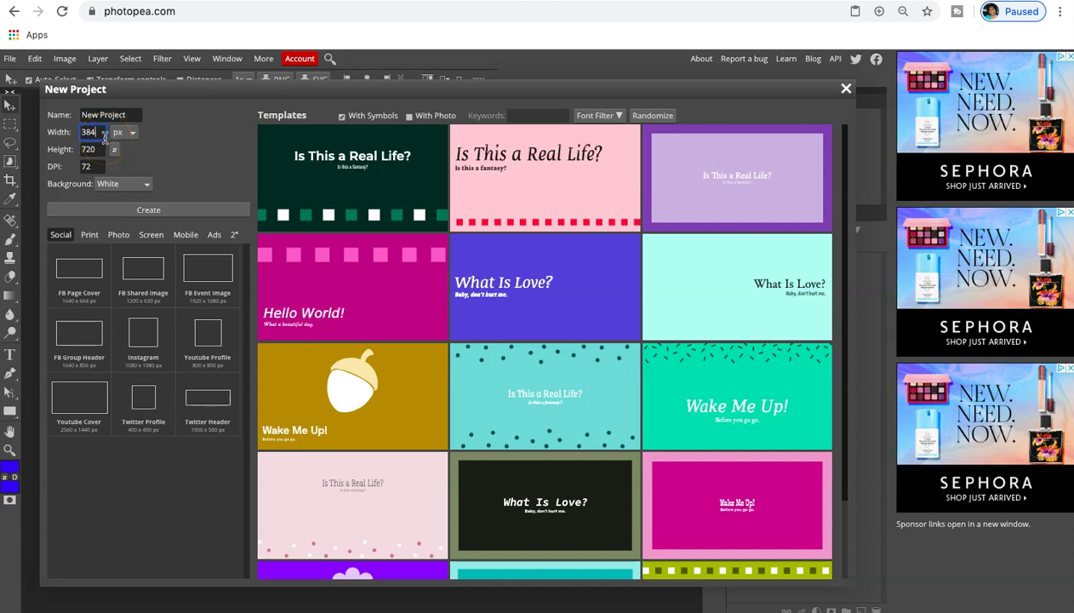
{"action": "type", "text": "0"}
{"action": "key", "text": "Tab"}
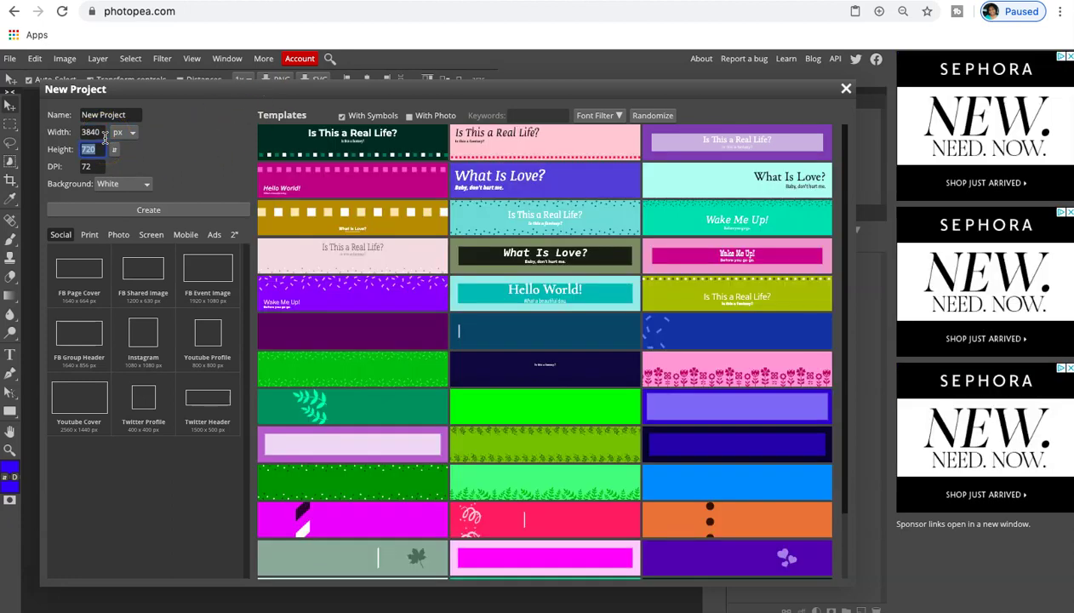
{"action": "left_click", "coordinate": [130, 96]}
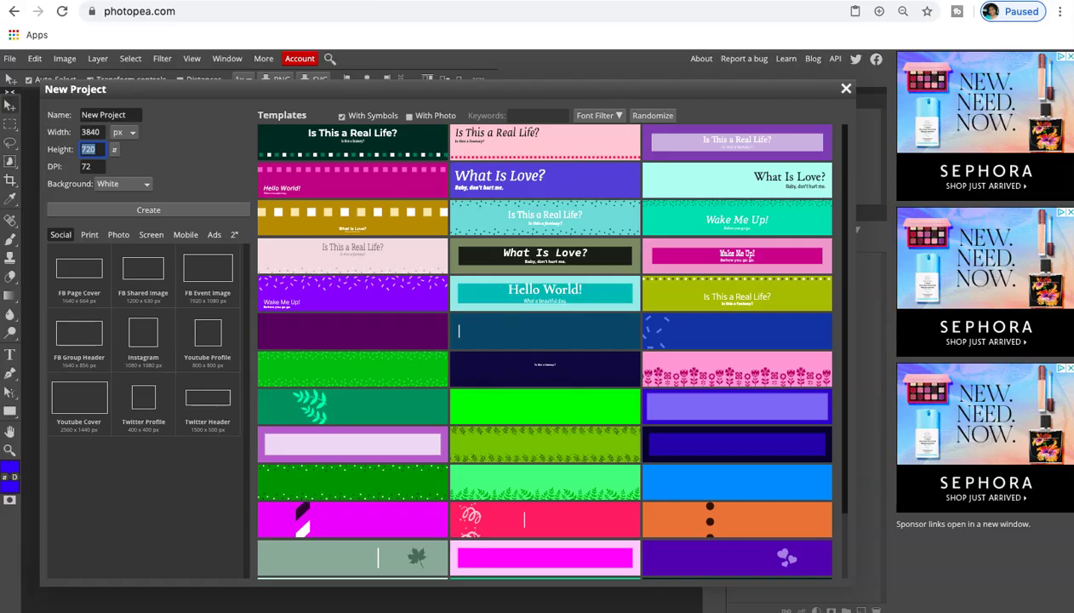
{"action": "left_click", "coordinate": [148, 160]}
{"action": "type", "text": "2"}
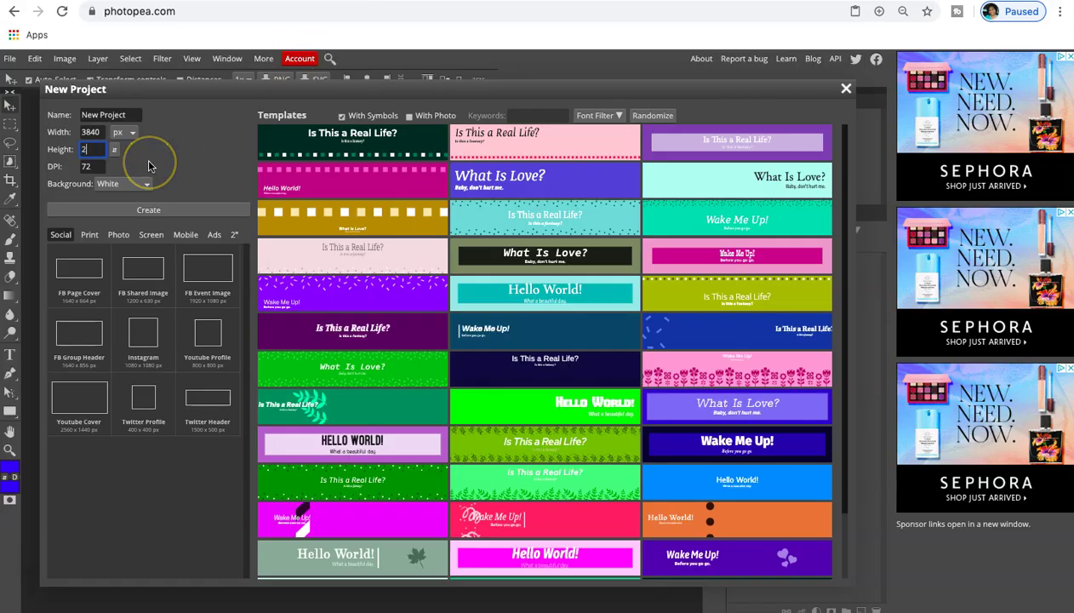
{"action": "type", "text": "169"}
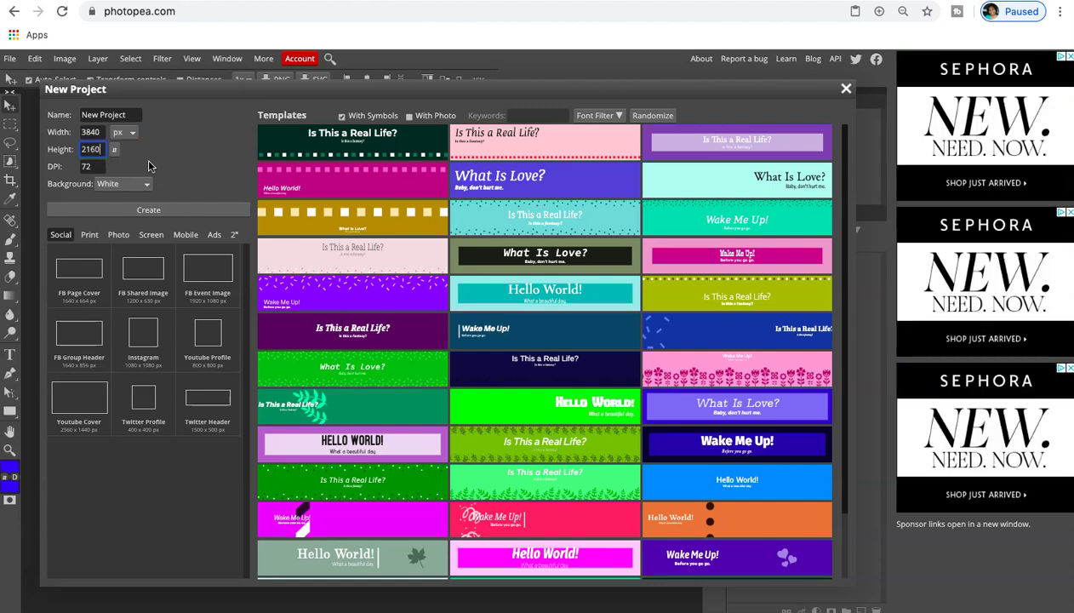
{"action": "left_click", "coordinate": [94, 166]}
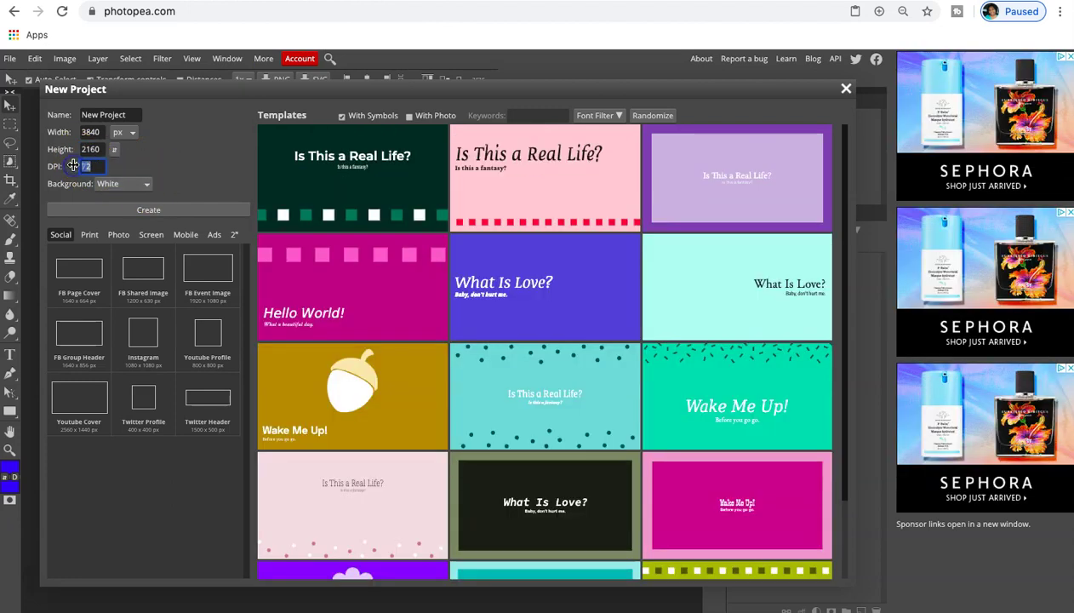
{"action": "type", "text": "300"}
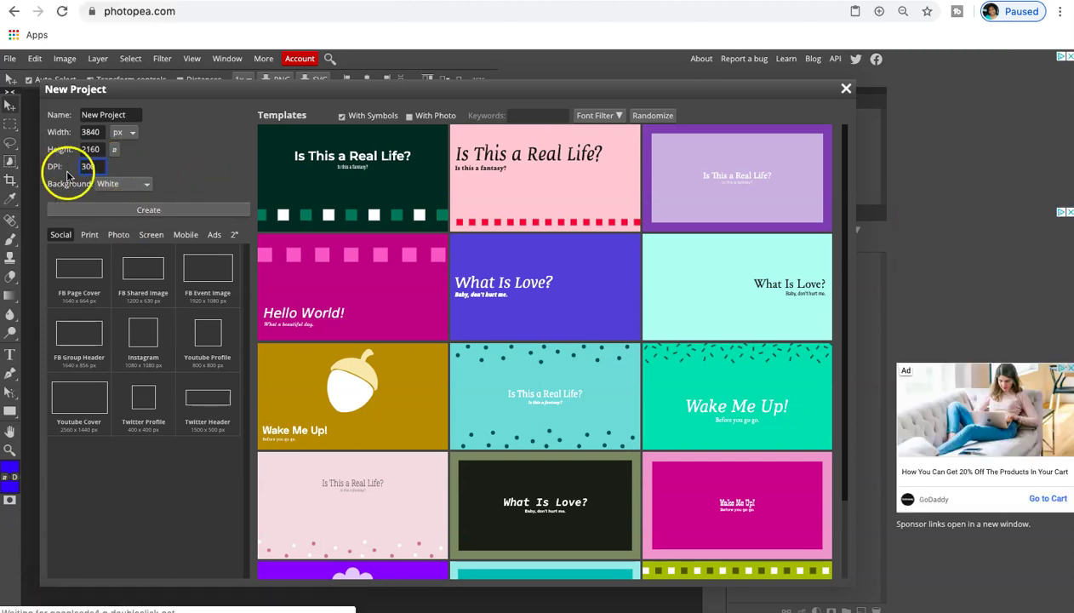
{"action": "left_click", "coordinate": [150, 211]}
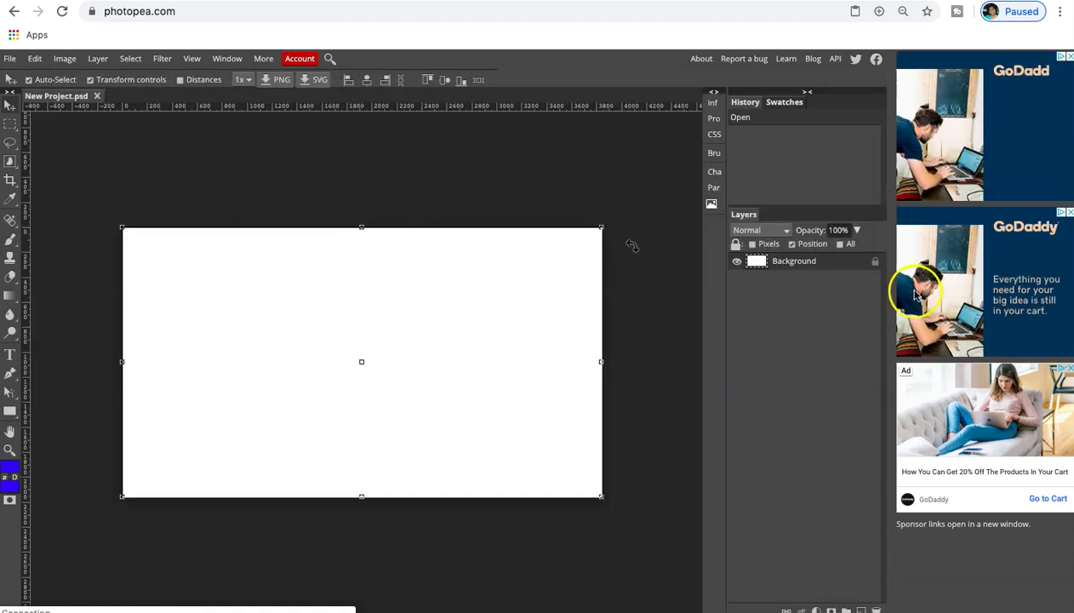
Add a new layer with 'Dummy Text', scaled up and centred on the canvas
{"action": "left_click", "coordinate": [861, 610]}
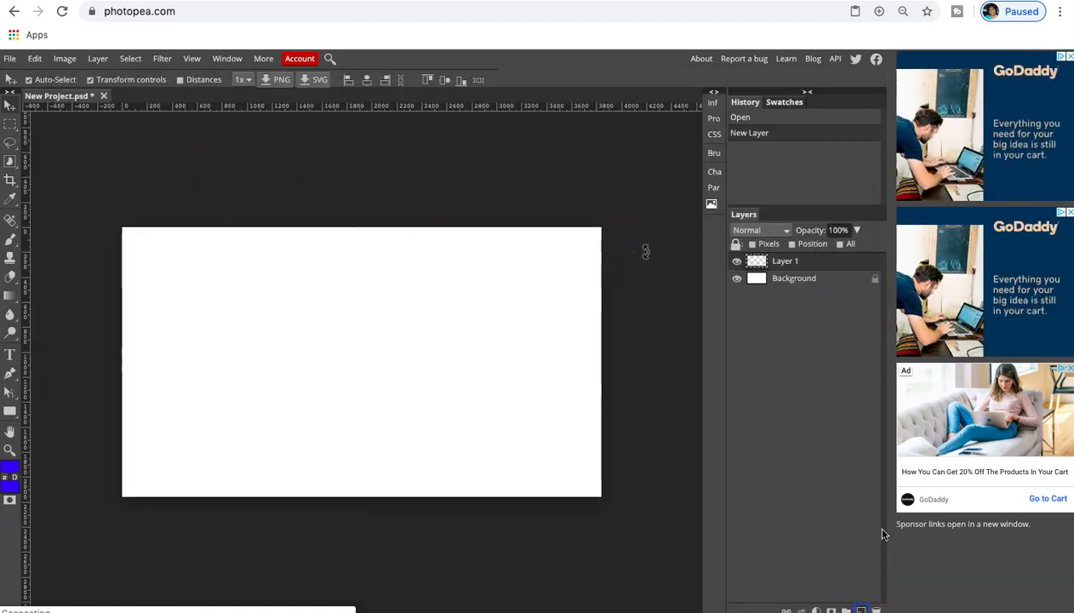
{"action": "left_click", "coordinate": [11, 354]}
{"action": "left_click", "coordinate": [197, 322]}
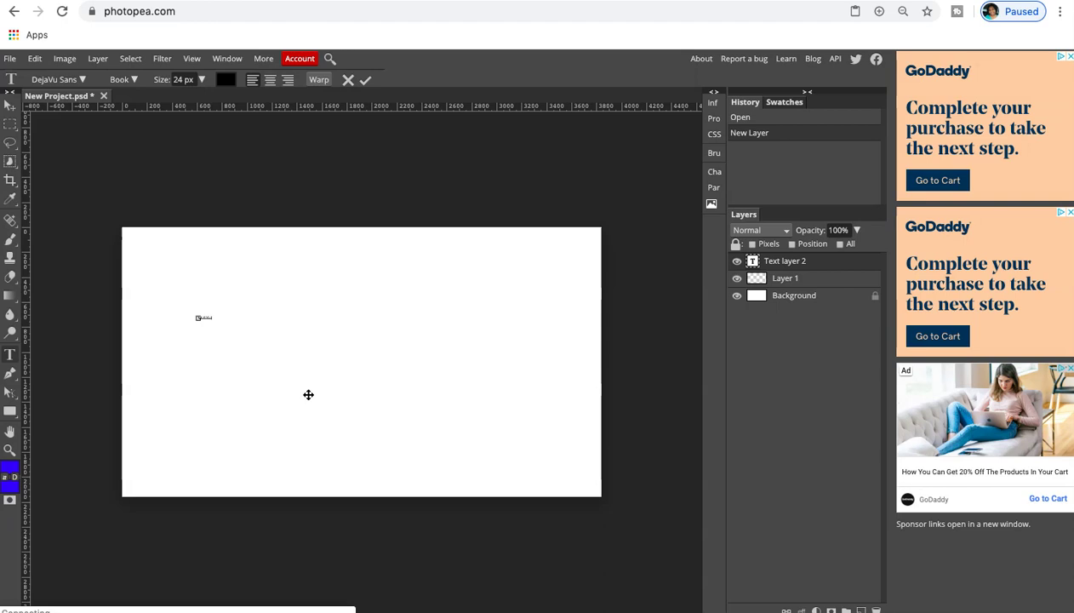
{"action": "left_click", "coordinate": [190, 207]}
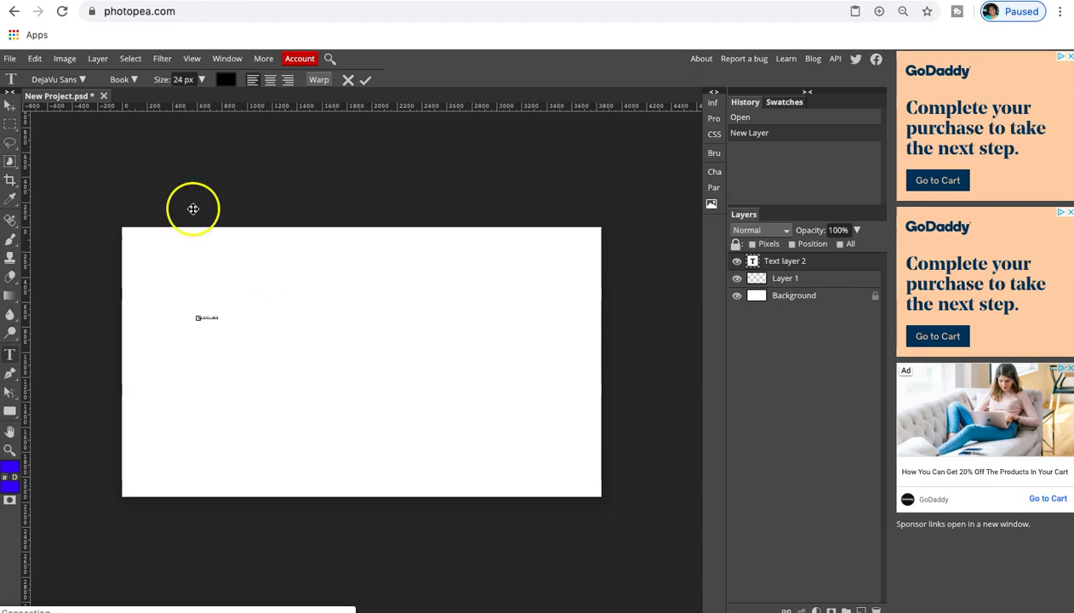
{"action": "left_click", "coordinate": [10, 103]}
{"action": "left_click", "coordinate": [237, 325]}
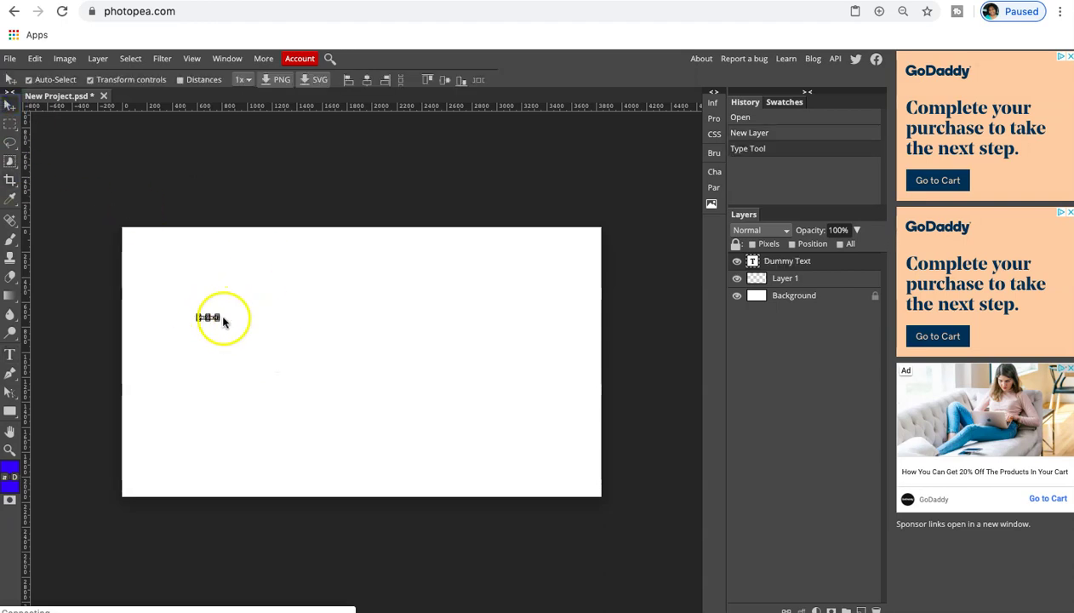
{"action": "left_click_drag", "start_coordinate": [218, 320], "coordinate": [559, 391]}
{"action": "left_click", "coordinate": [362, 357]}
{"action": "mouse_move", "coordinate": [369, 350]}
{"action": "left_mouse_down"}
{"action": "mouse_move", "coordinate": [353, 350]}
{"action": "mouse_move", "coordinate": [378, 354]}
{"action": "left_mouse_up"}
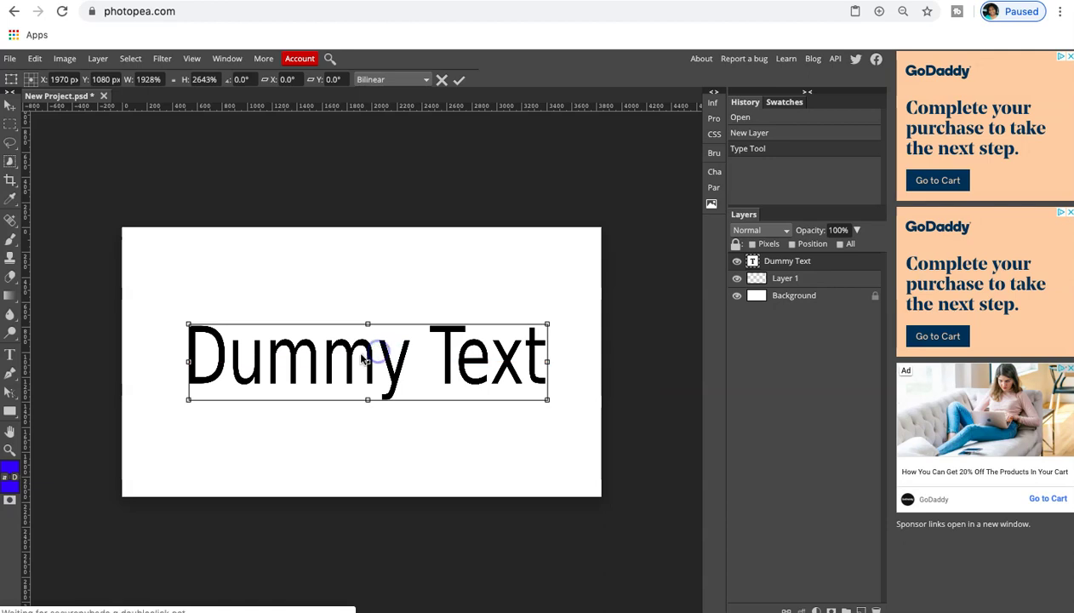
{"action": "left_click_drag", "start_coordinate": [361, 357], "coordinate": [349, 353]}
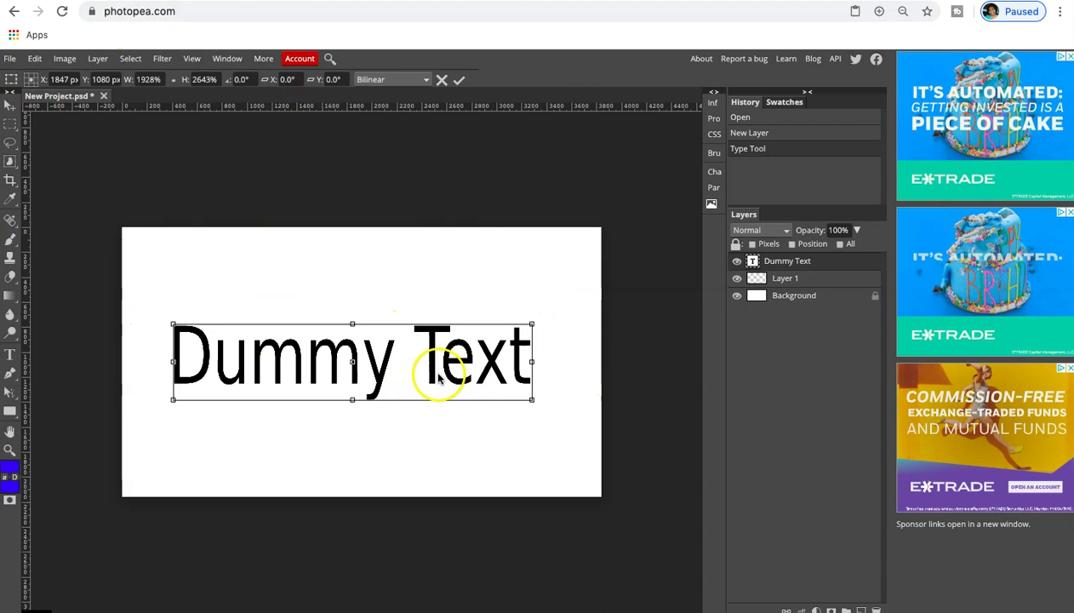
Export the image as New Project.png to downloads
{"action": "left_click", "coordinate": [11, 59]}
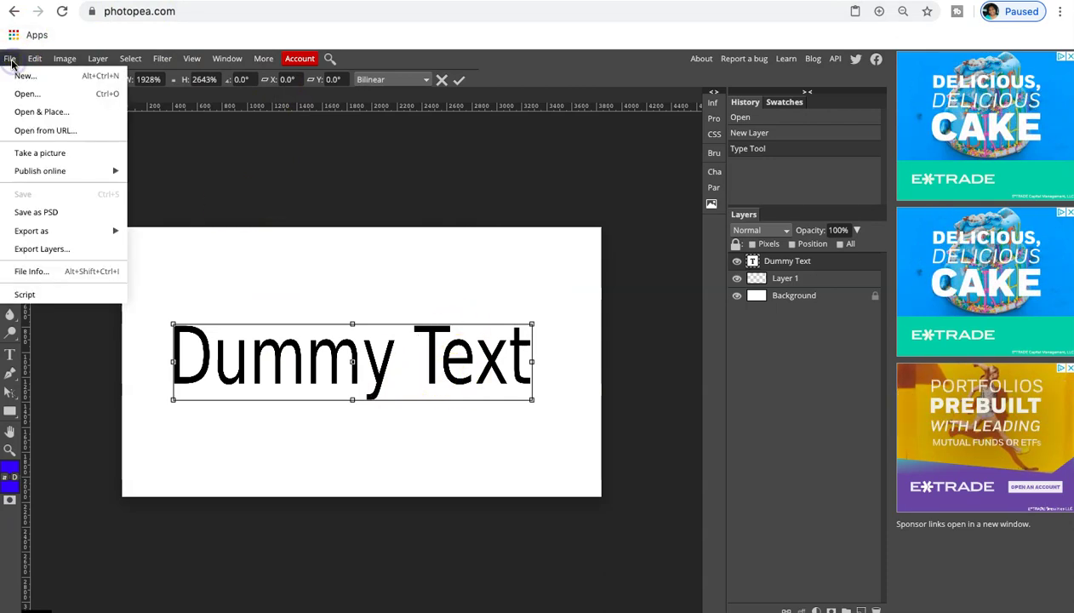
{"action": "mouse_move", "coordinate": [79, 229]}
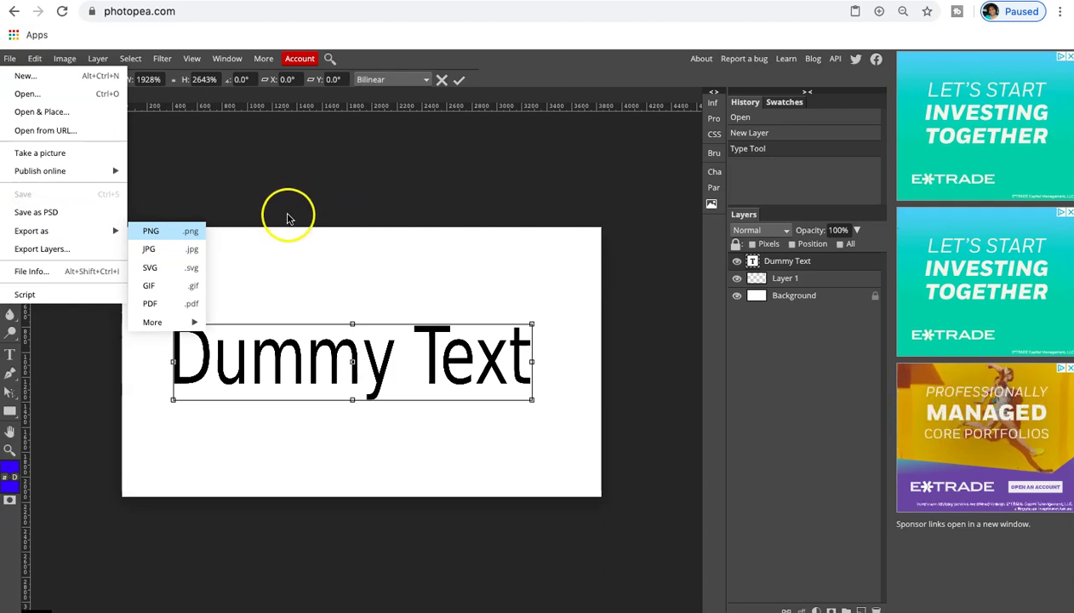
{"action": "left_click", "coordinate": [165, 235]}
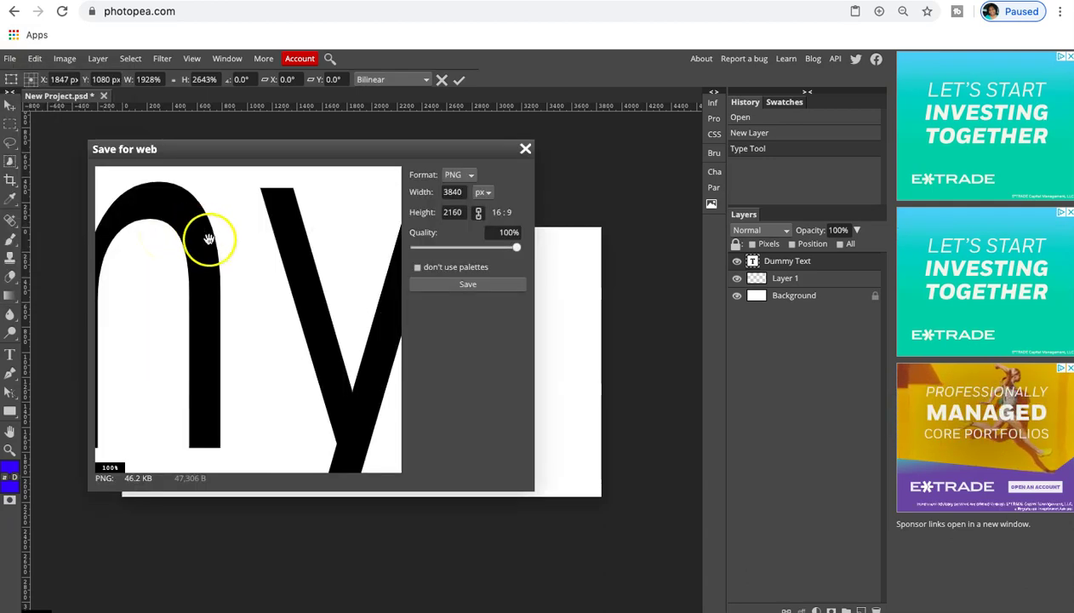
{"action": "left_click", "coordinate": [453, 283]}
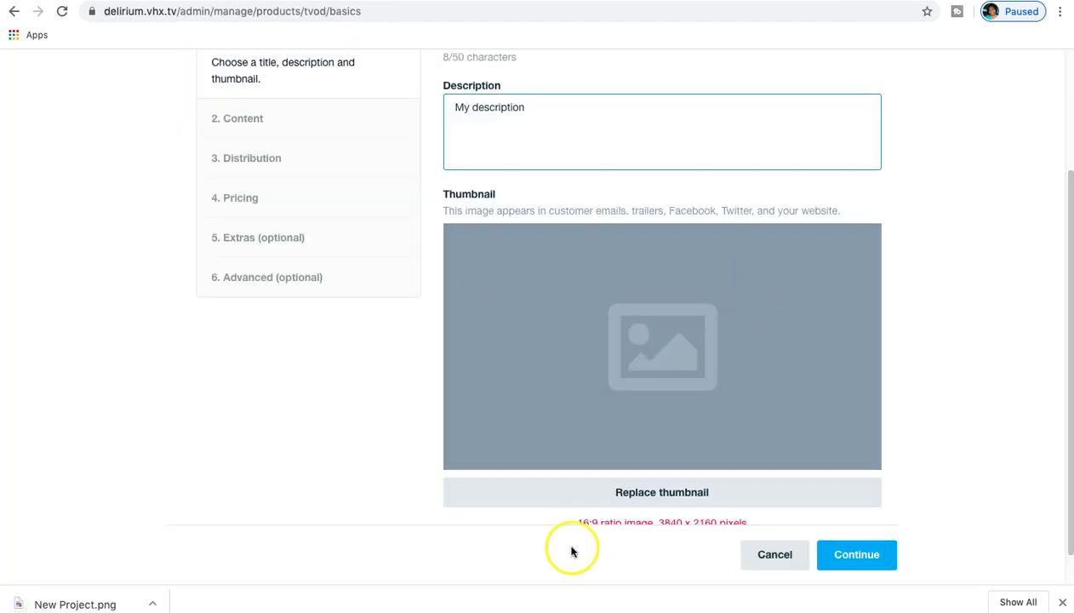
Upload New Project.png as the product thumbnail and continue to the Content step
{"action": "left_click", "coordinate": [619, 491]}
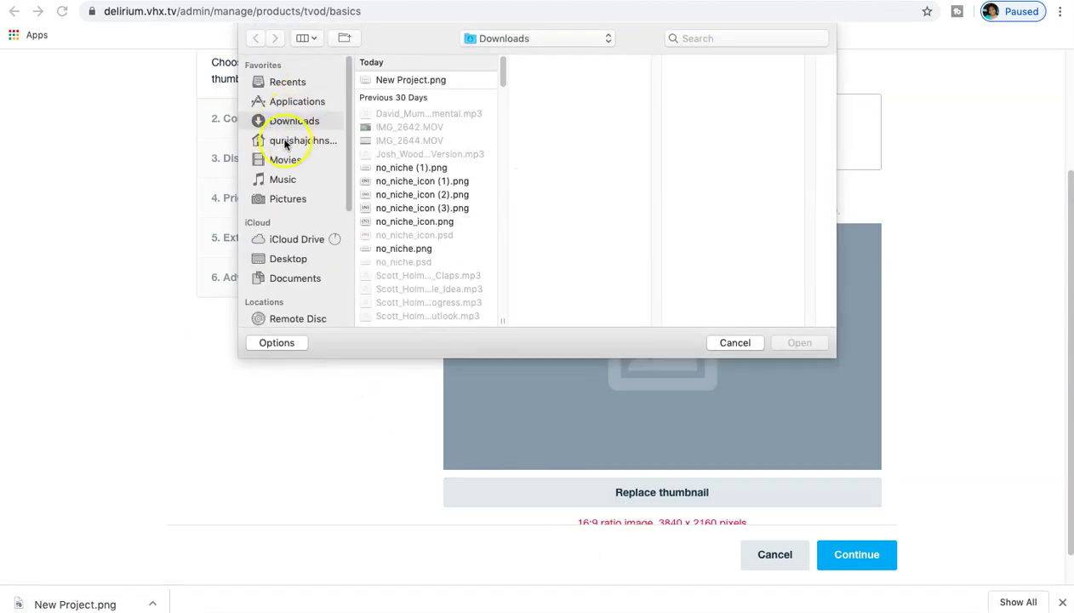
{"action": "left_click", "coordinate": [433, 79]}
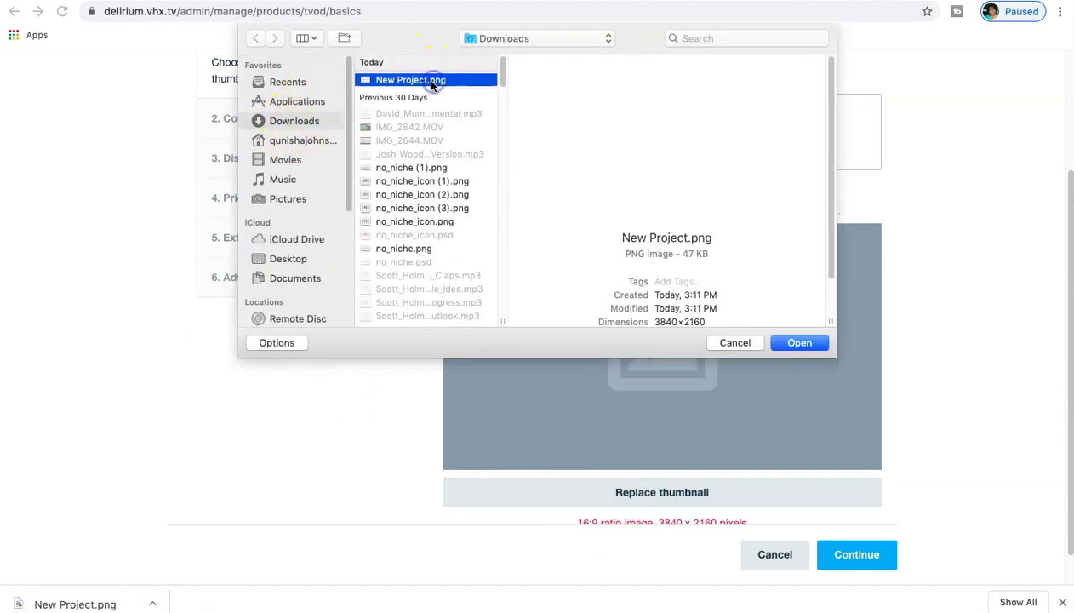
{"action": "left_click", "coordinate": [798, 343]}
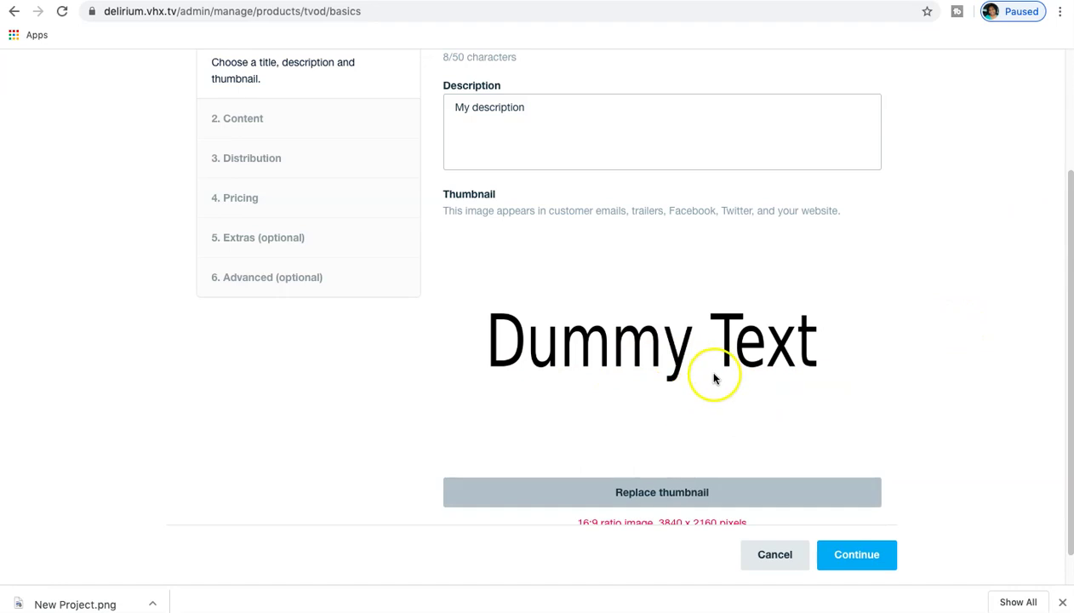
{"action": "scroll", "coordinate": [906, 408], "scroll_direction": "down", "scroll_amount": 1}
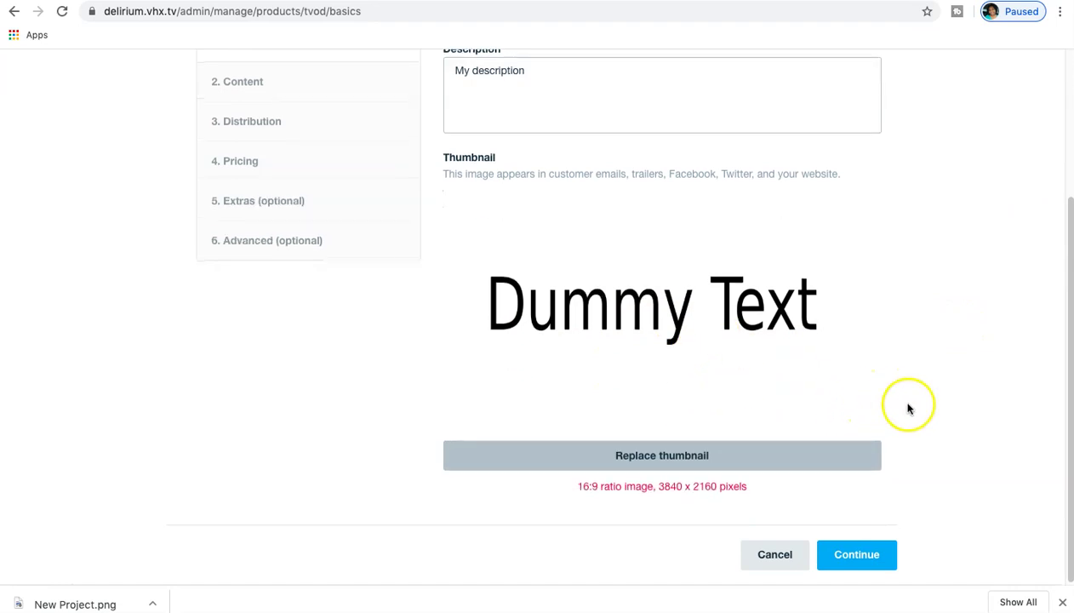
{"action": "left_click", "coordinate": [863, 565]}
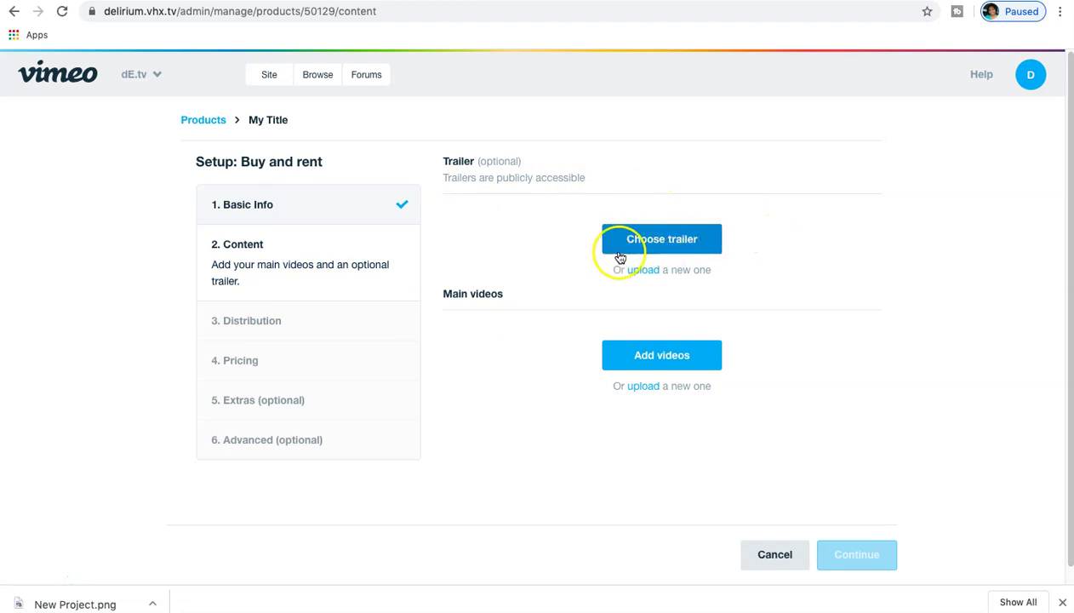
Pick Faux Friends 15: Chicken Heads from the video list as the trailer
{"action": "left_click", "coordinate": [668, 245]}
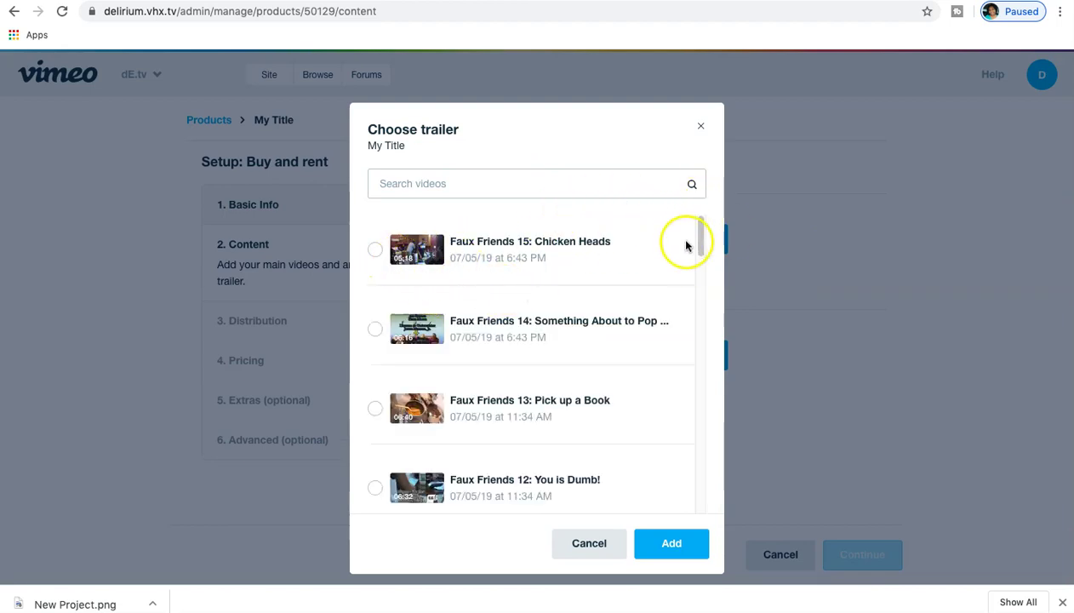
{"action": "left_click_drag", "start_coordinate": [701, 242], "coordinate": [680, 546]}
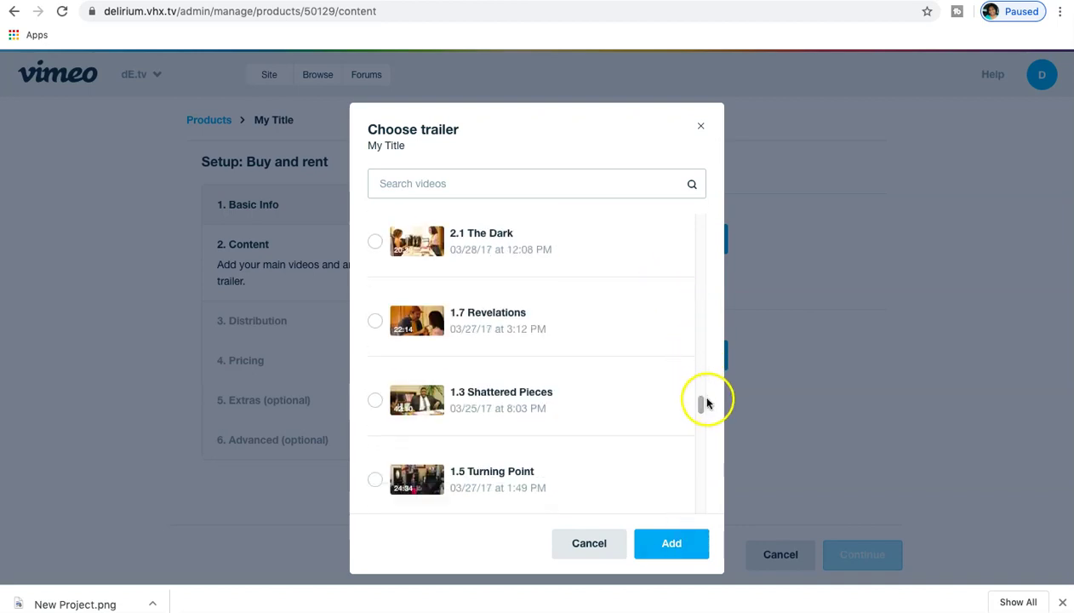
{"action": "left_click_drag", "start_coordinate": [702, 400], "coordinate": [675, 194]}
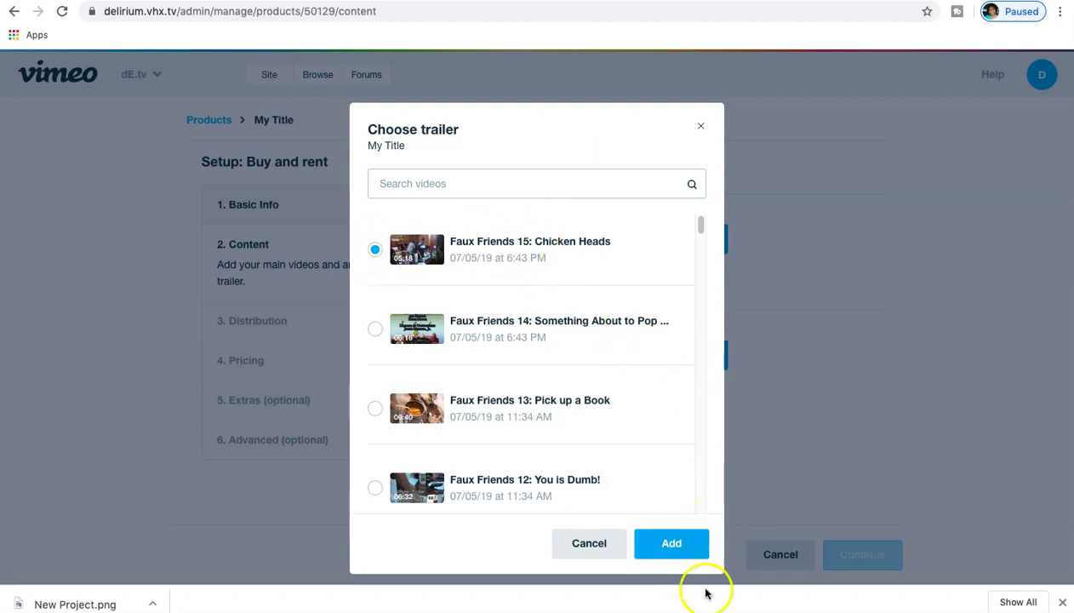
{"action": "left_click", "coordinate": [687, 541]}
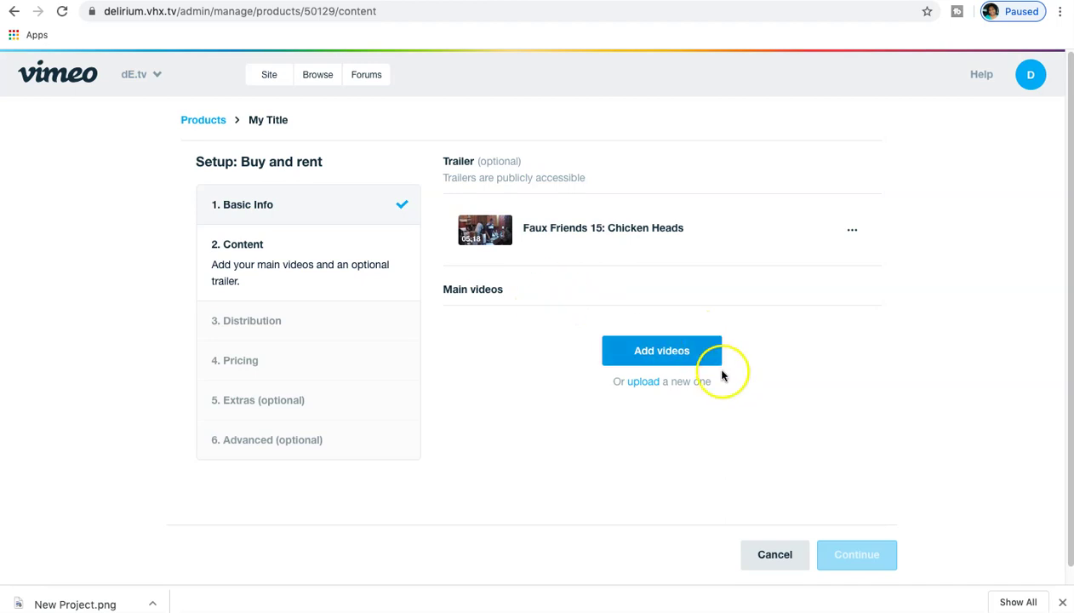
Add Faux Friends episodes 15, 14, 13, 12 and 11 as main videos
{"action": "left_click", "coordinate": [696, 349]}
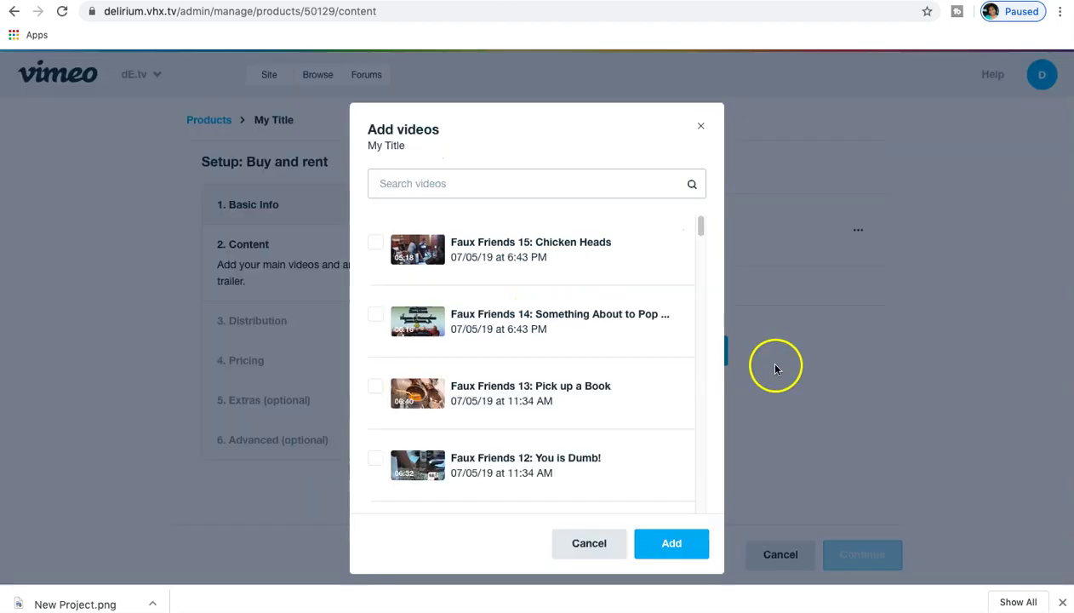
{"action": "left_click", "coordinate": [375, 242]}
{"action": "left_click", "coordinate": [374, 314]}
{"action": "left_click", "coordinate": [375, 387]}
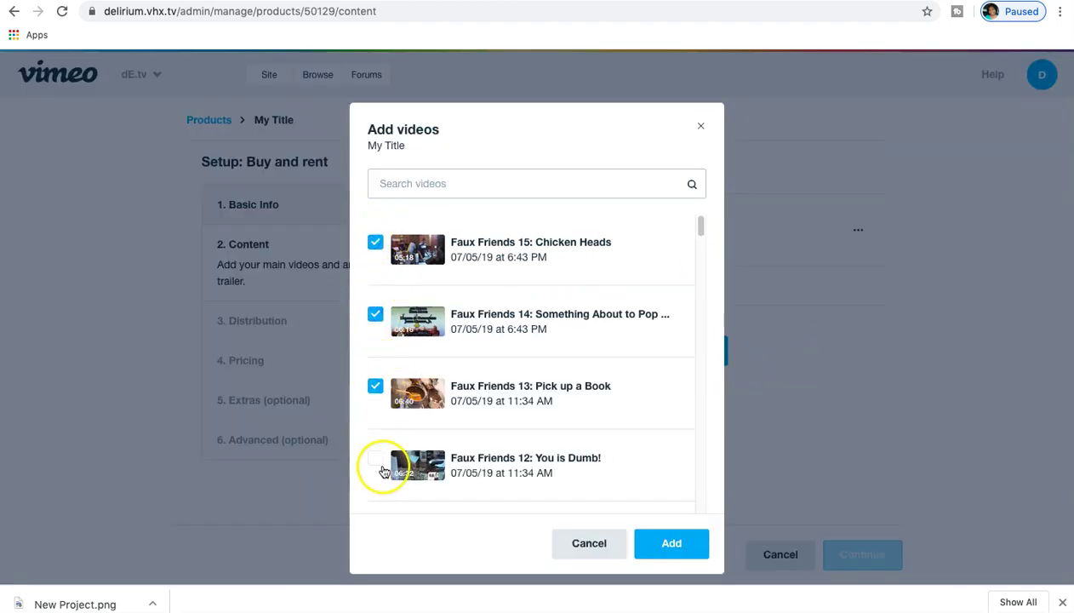
{"action": "left_click", "coordinate": [376, 460]}
{"action": "scroll", "coordinate": [551, 281], "scroll_direction": "down", "scroll_amount": 2}
{"action": "scroll", "coordinate": [372, 460], "scroll_direction": "down", "scroll_amount": 2}
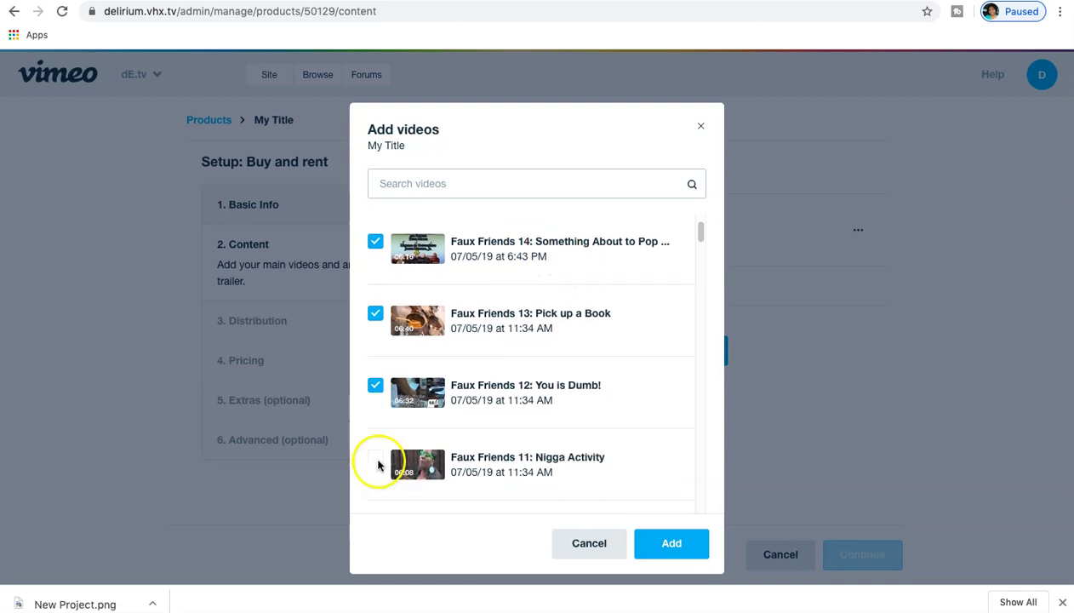
{"action": "left_click", "coordinate": [376, 456]}
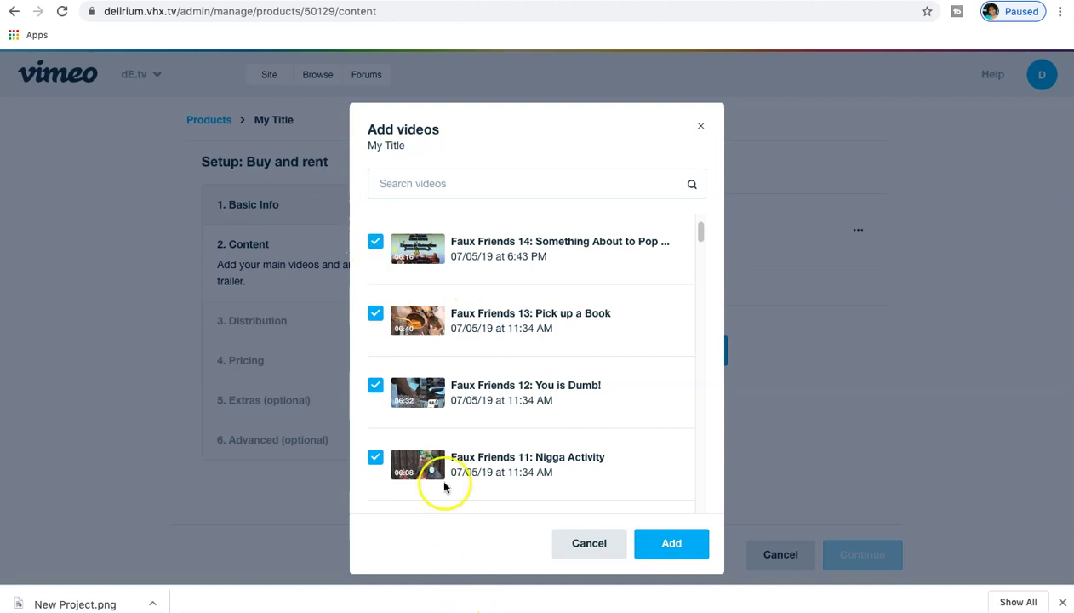
{"action": "left_click", "coordinate": [672, 542]}
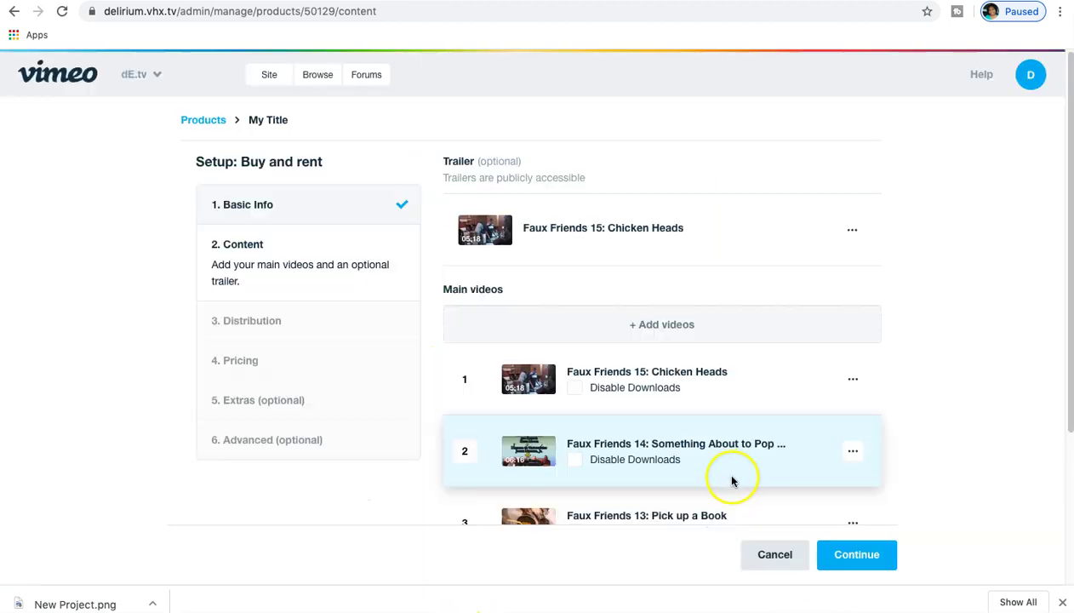
Review the added videos and save the content to reach Distribution
{"action": "scroll", "coordinate": [680, 323], "scroll_direction": "down", "scroll_amount": 2}
{"action": "scroll", "coordinate": [723, 332], "scroll_direction": "down", "scroll_amount": 1}
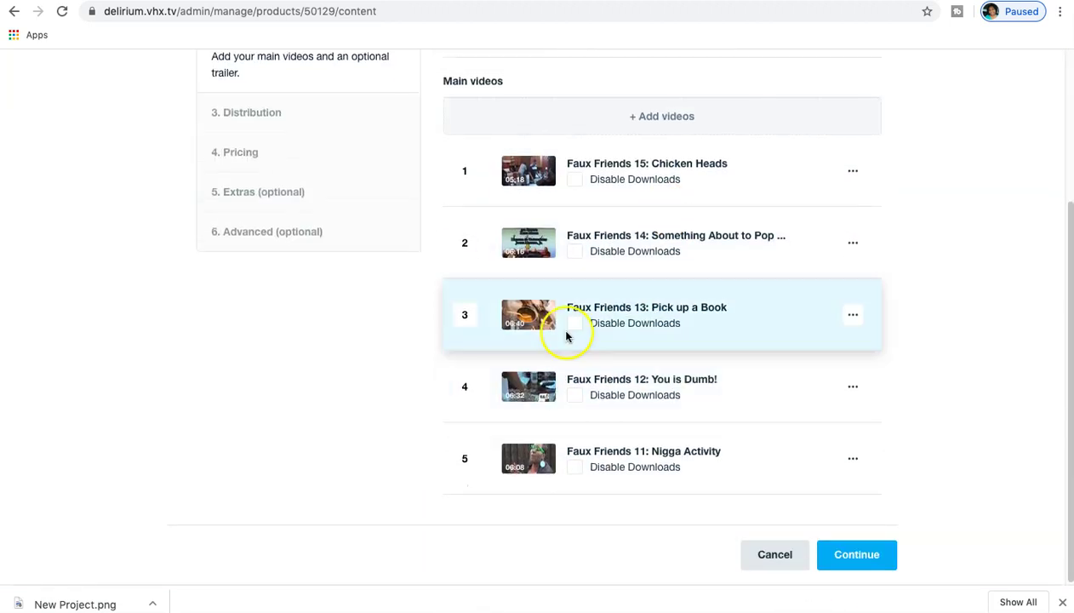
{"action": "scroll", "coordinate": [743, 335], "scroll_direction": "up", "scroll_amount": 1}
{"action": "scroll", "coordinate": [728, 289], "scroll_direction": "up", "scroll_amount": 3}
{"action": "scroll", "coordinate": [724, 280], "scroll_direction": "down", "scroll_amount": 3}
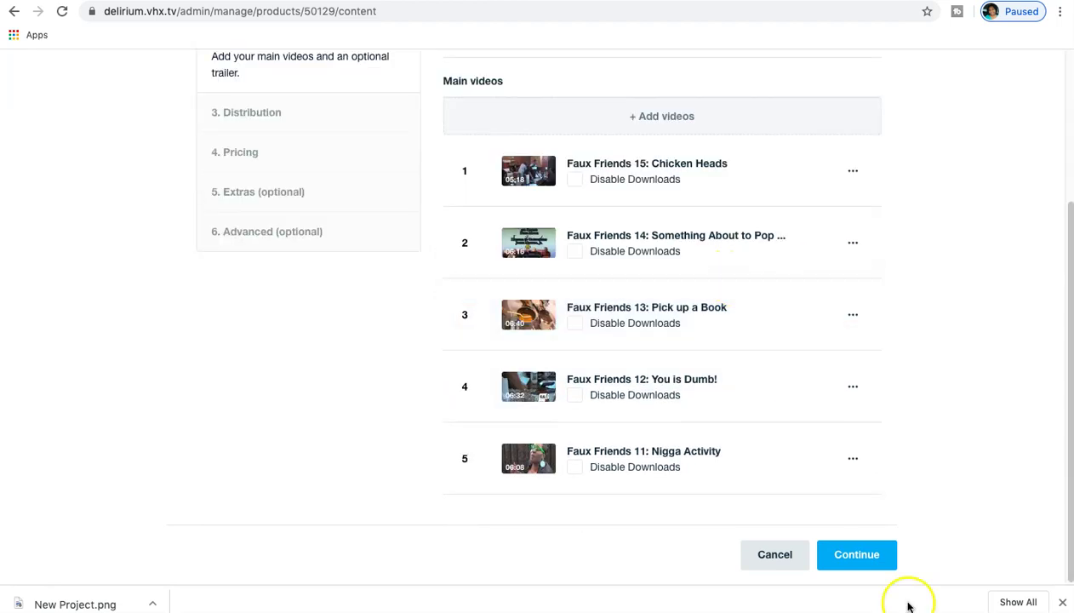
{"action": "left_click", "coordinate": [867, 554]}
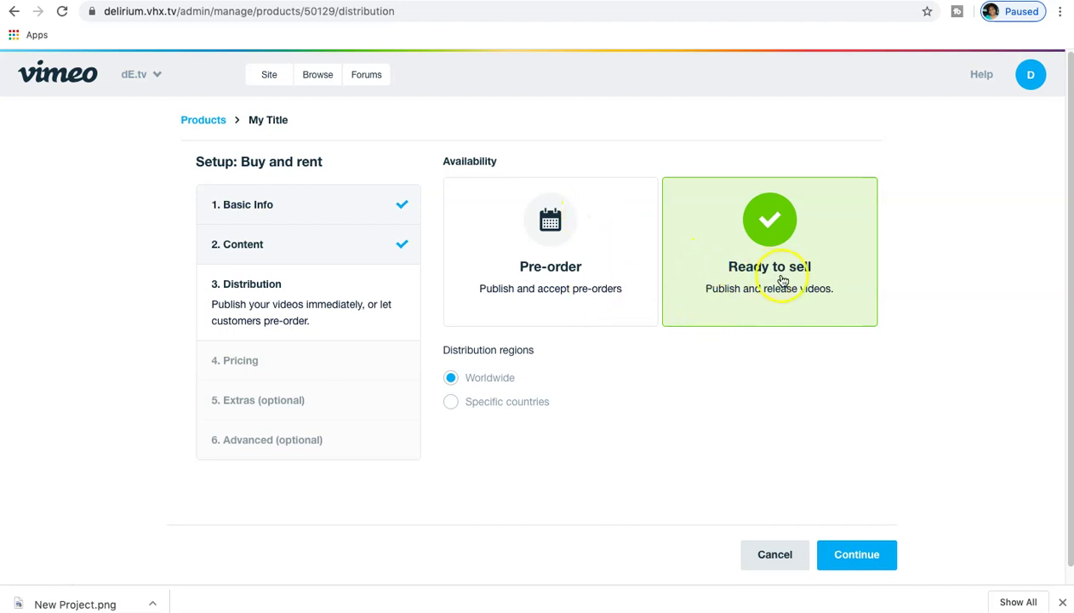
Keep Ready to sell and Worldwide distribution and continue to Pricing
{"action": "left_click", "coordinate": [451, 405]}
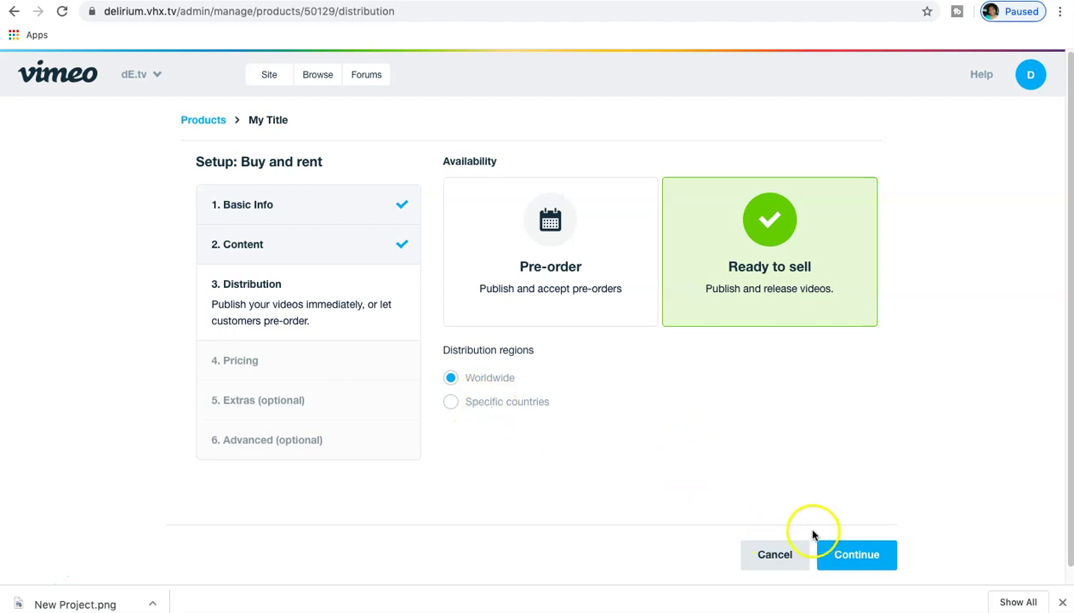
{"action": "left_click", "coordinate": [876, 559]}
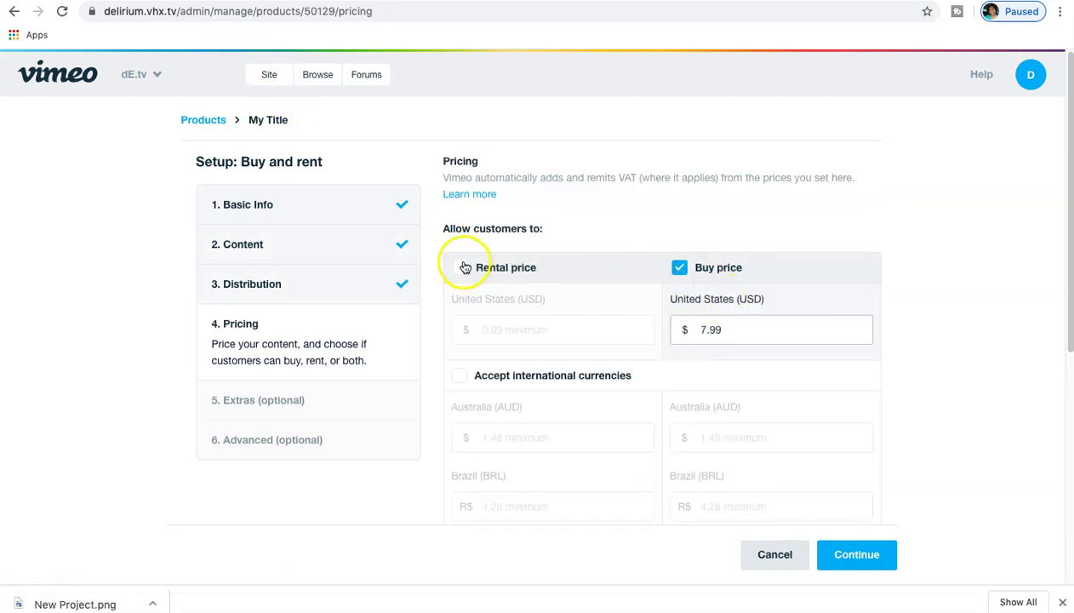
Enable a $4 rental price, raise buy to $8.99, and accept international currencies
{"action": "left_click", "coordinate": [470, 271]}
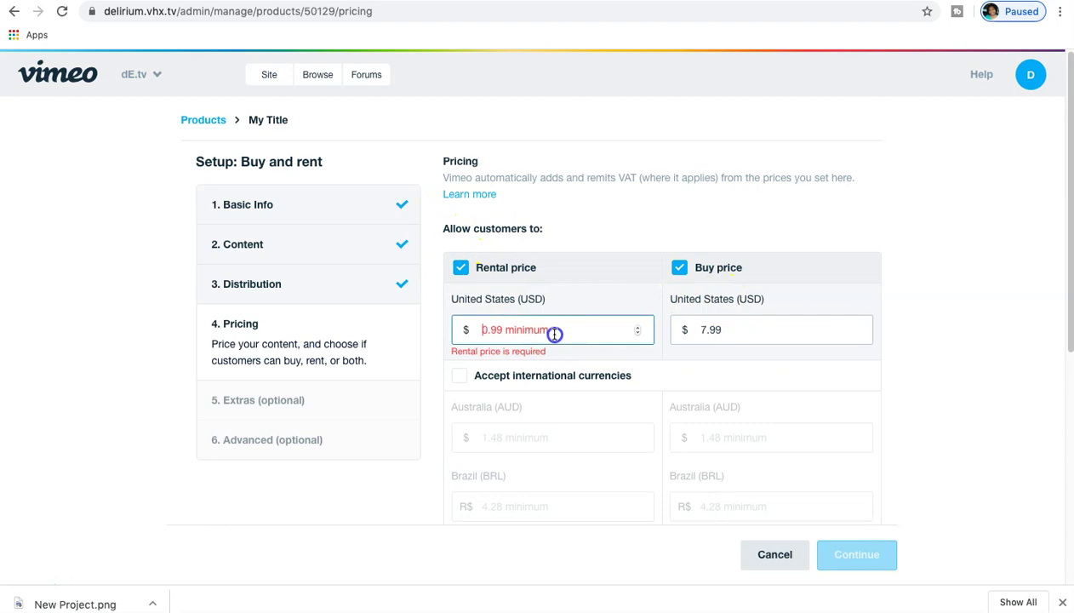
{"action": "left_click", "coordinate": [640, 331]}
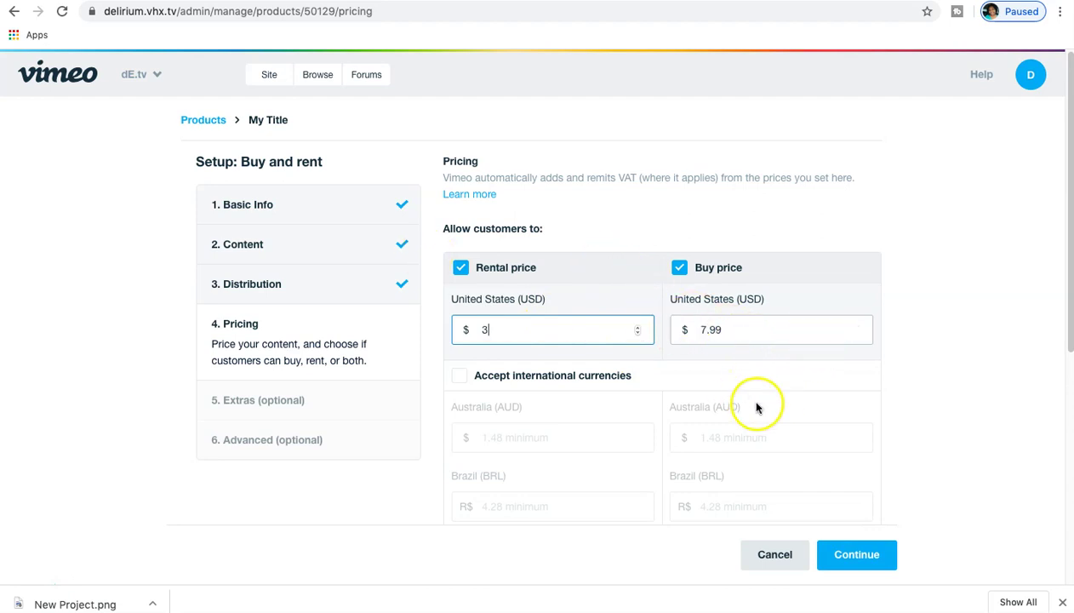
{"action": "scroll", "coordinate": [757, 403], "scroll_direction": "down", "scroll_amount": 2}
{"action": "scroll", "coordinate": [664, 290], "scroll_direction": "down", "scroll_amount": 4}
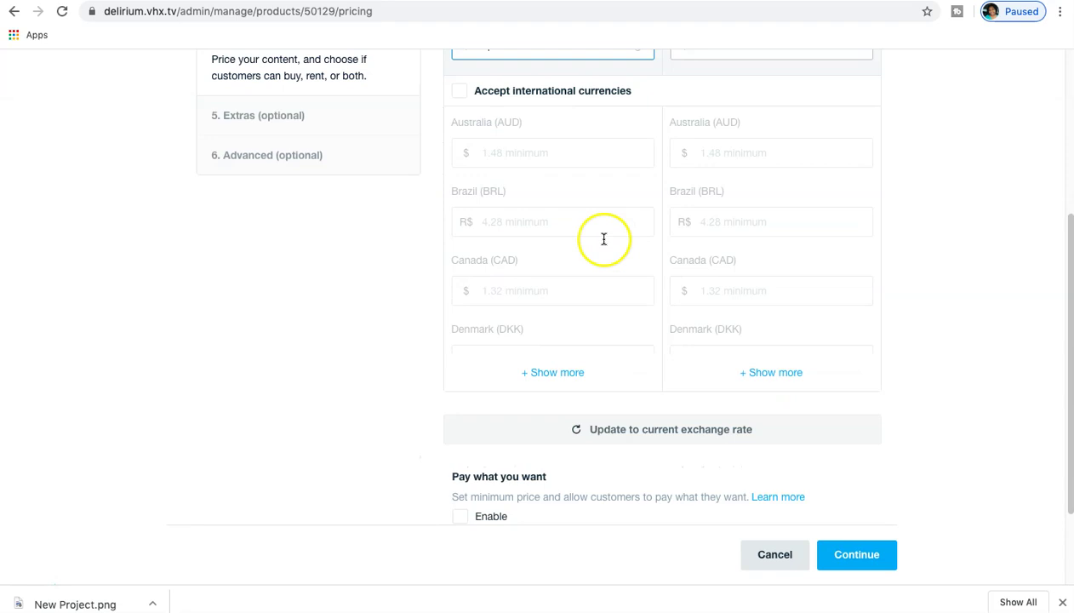
{"action": "scroll", "coordinate": [587, 230], "scroll_direction": "up", "scroll_amount": 1}
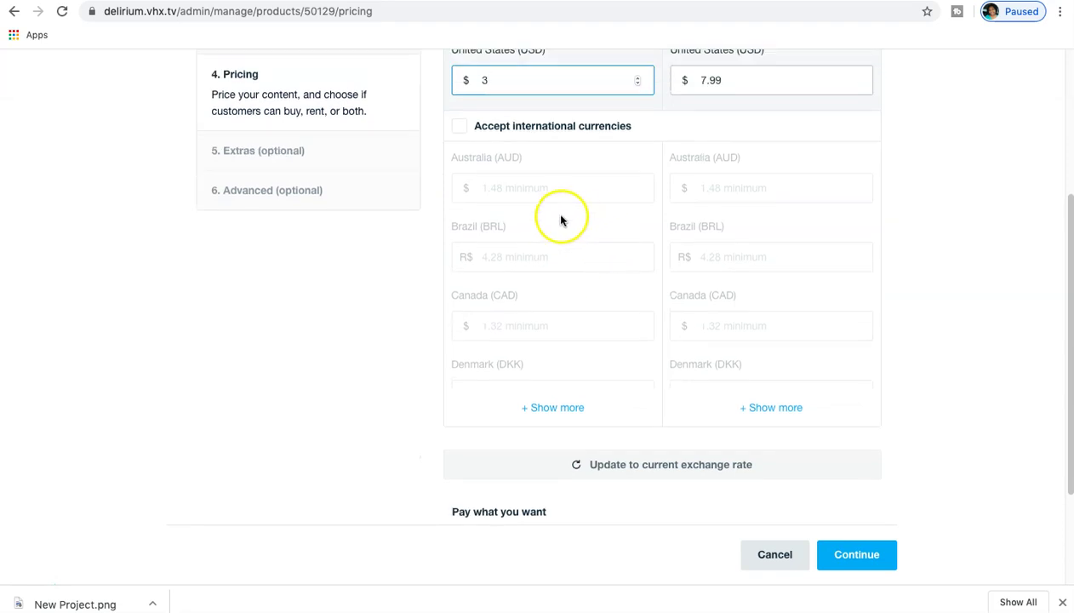
{"action": "left_click", "coordinate": [460, 126]}
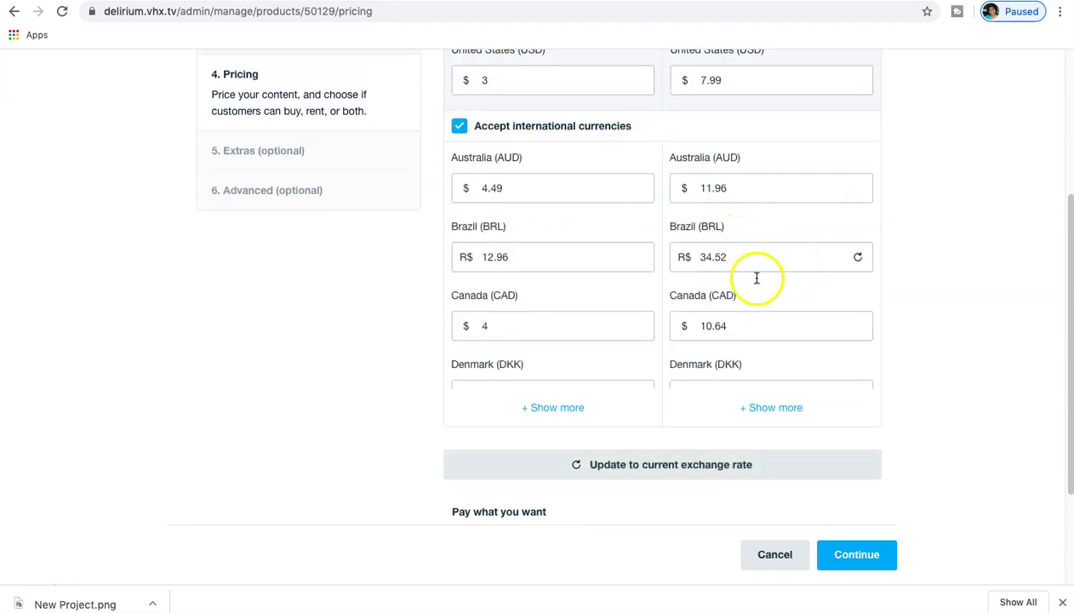
{"action": "scroll", "coordinate": [727, 328], "scroll_direction": "down", "scroll_amount": 3}
{"action": "scroll", "coordinate": [599, 179], "scroll_direction": "up", "scroll_amount": 3}
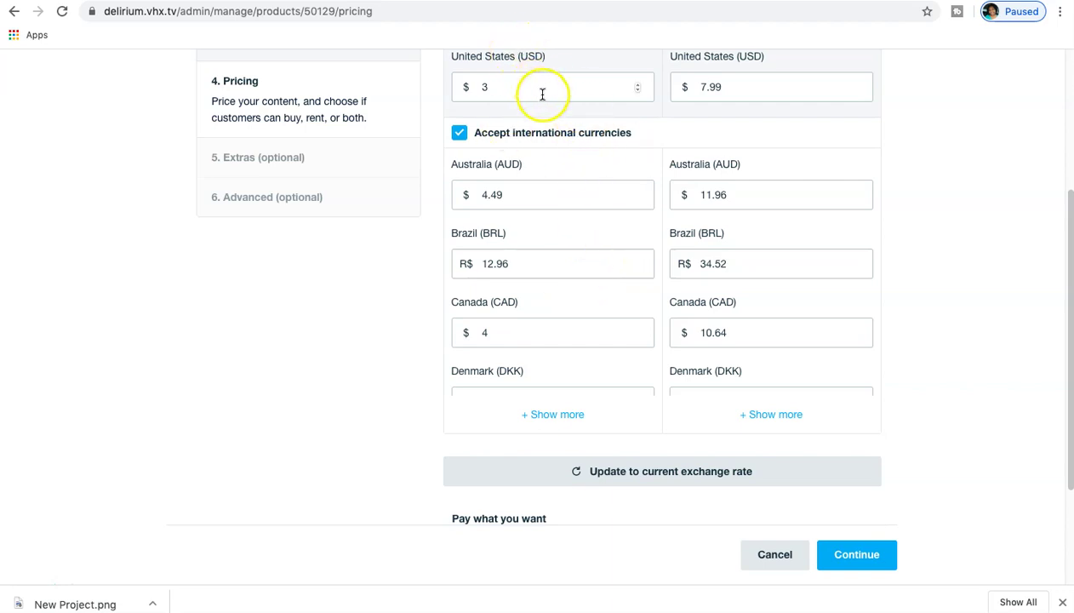
{"action": "left_click", "coordinate": [637, 85]}
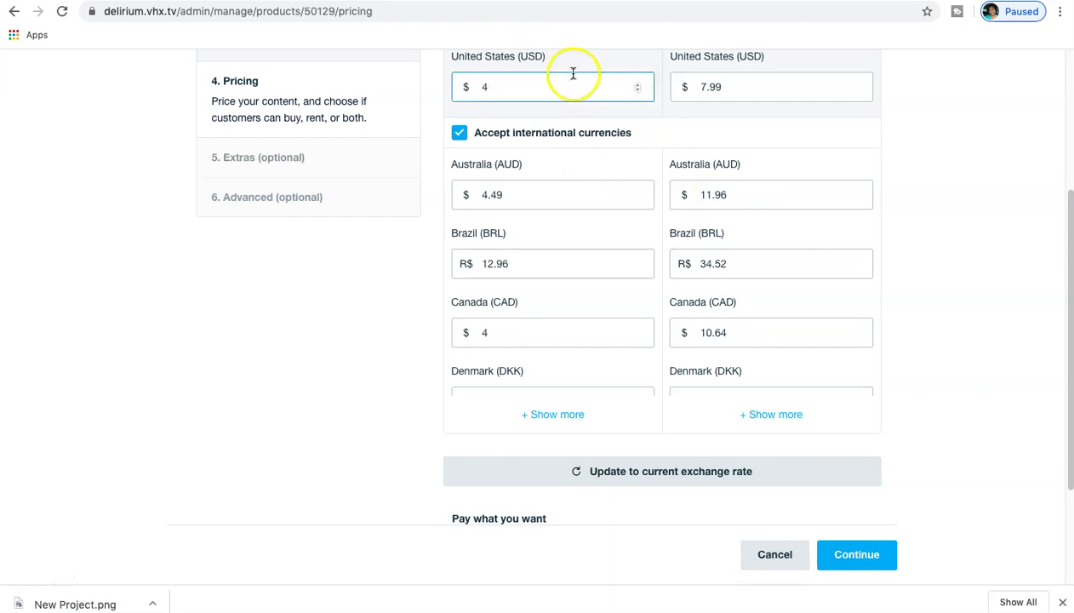
{"action": "left_click", "coordinate": [856, 86]}
Refresh the AUD, BRL and CAD prices to current exchange rates
{"action": "scroll", "coordinate": [859, 256], "scroll_direction": "up", "scroll_amount": 1}
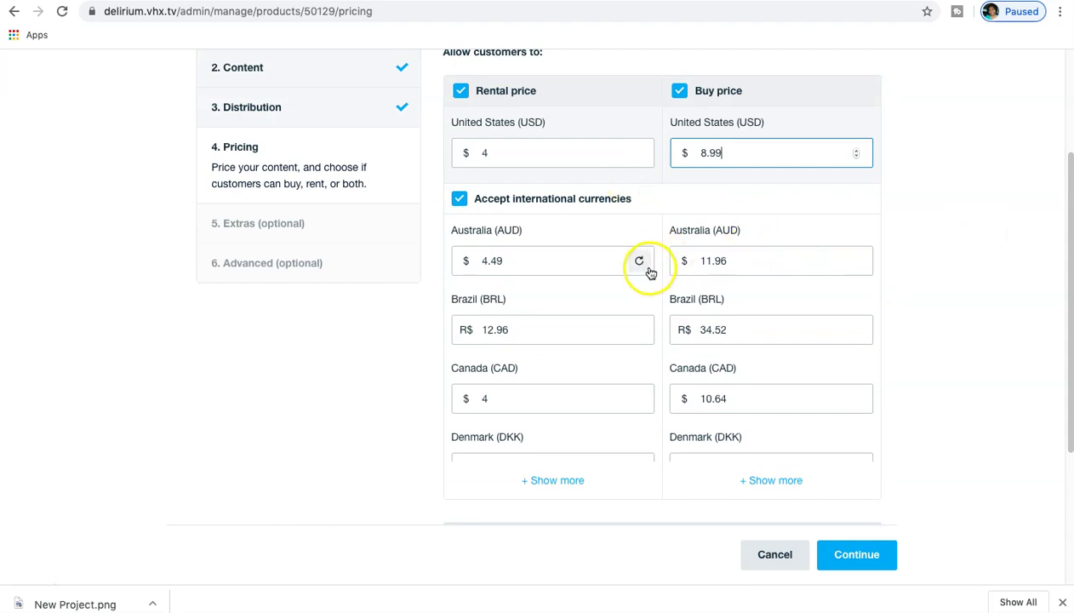
{"action": "left_click", "coordinate": [639, 261]}
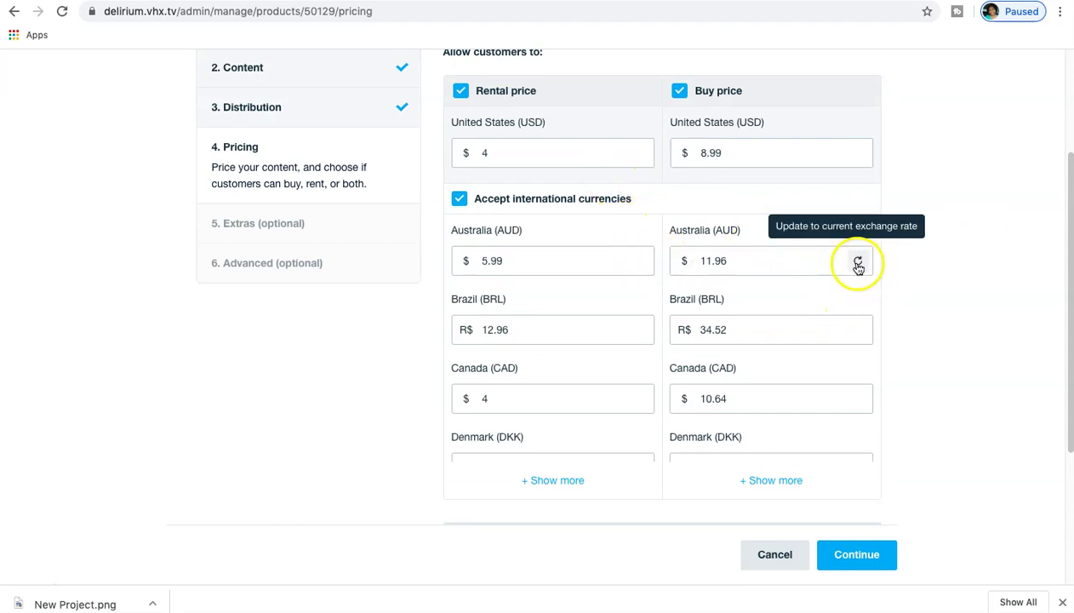
{"action": "left_click", "coordinate": [715, 150]}
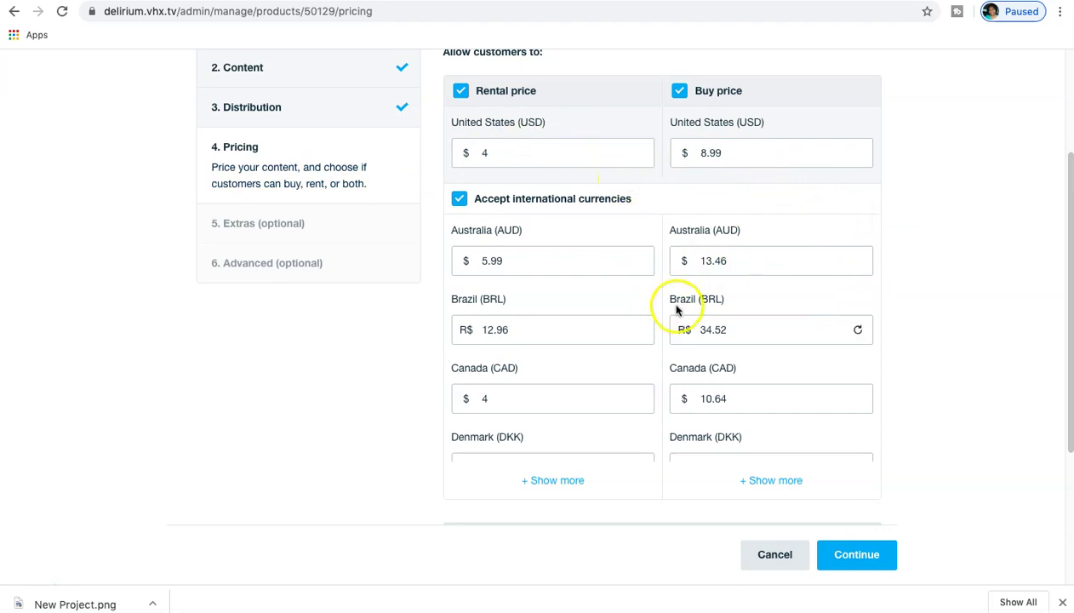
{"action": "left_click", "coordinate": [856, 332]}
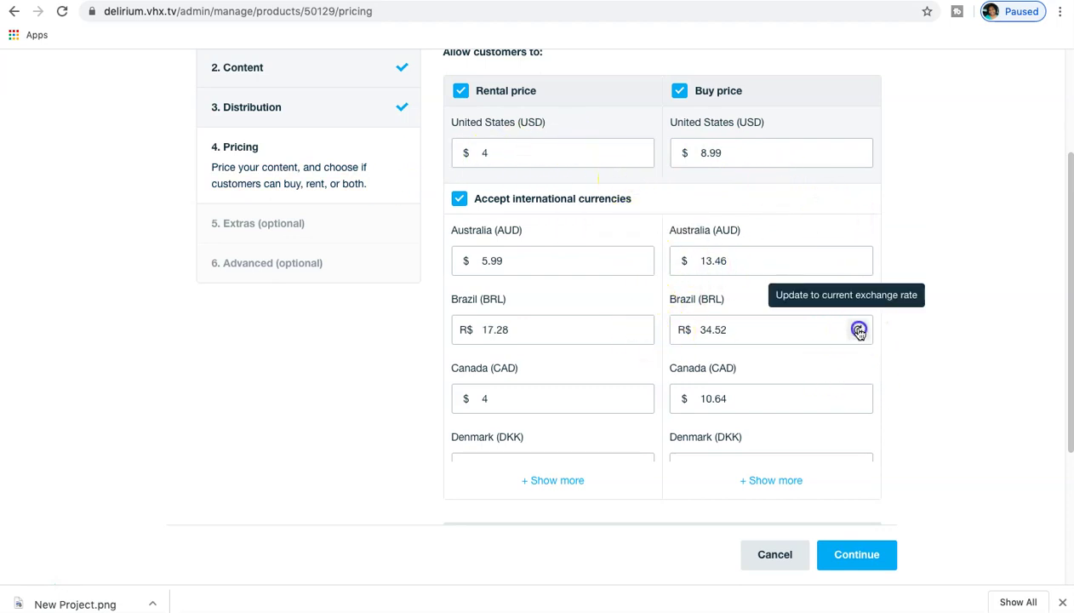
{"action": "left_click", "coordinate": [639, 398]}
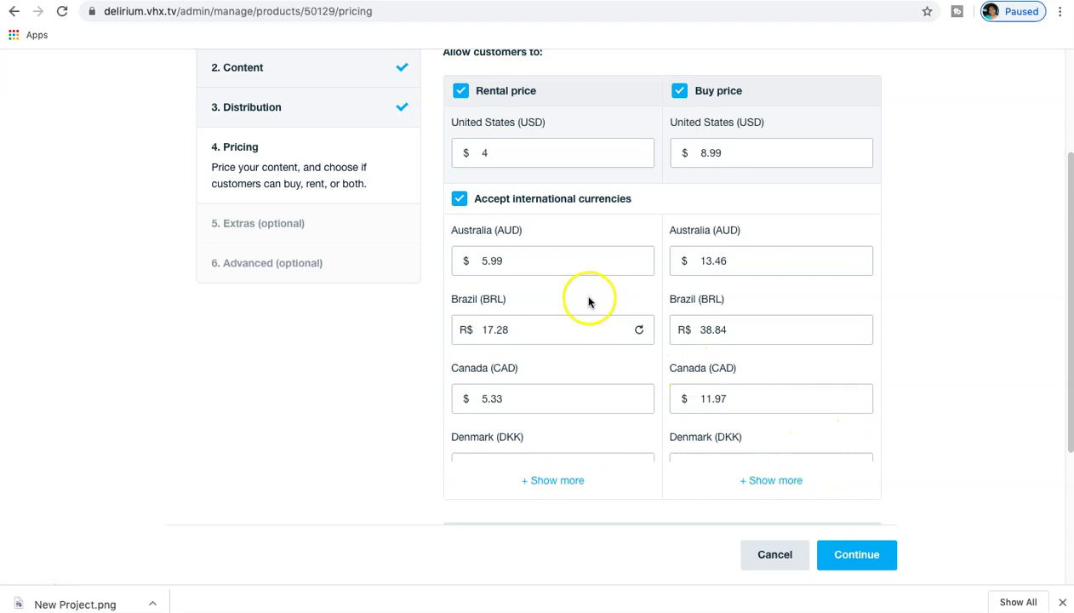
{"action": "scroll", "coordinate": [594, 204], "scroll_direction": "up", "scroll_amount": 3}
{"action": "scroll", "coordinate": [594, 205], "scroll_direction": "down", "scroll_amount": 3}
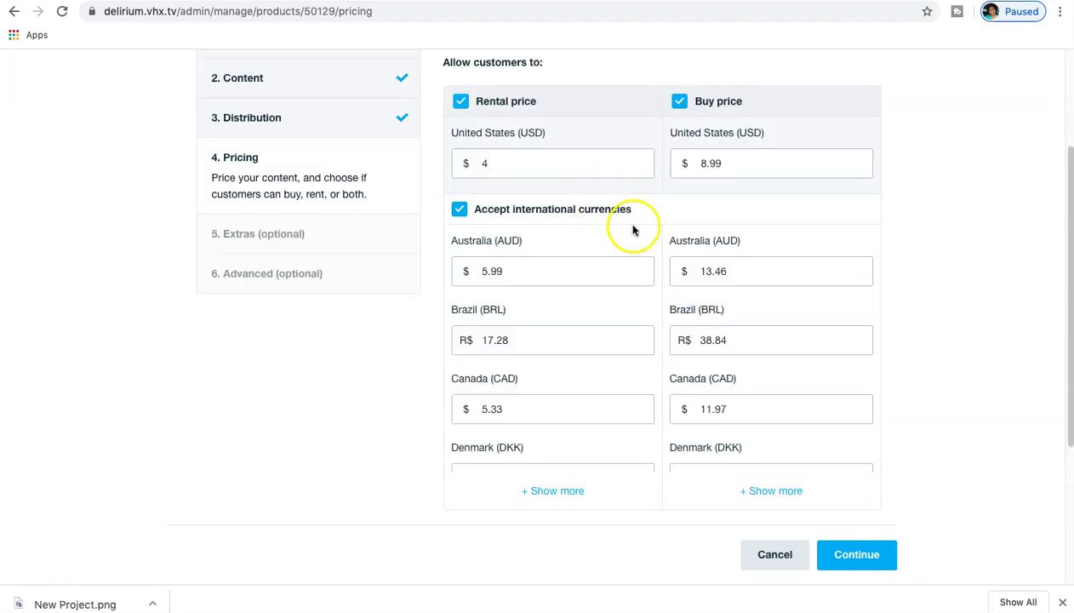
{"action": "scroll", "coordinate": [891, 474], "scroll_direction": "down", "scroll_amount": 1}
{"action": "scroll", "coordinate": [891, 475], "scroll_direction": "down", "scroll_amount": 1}
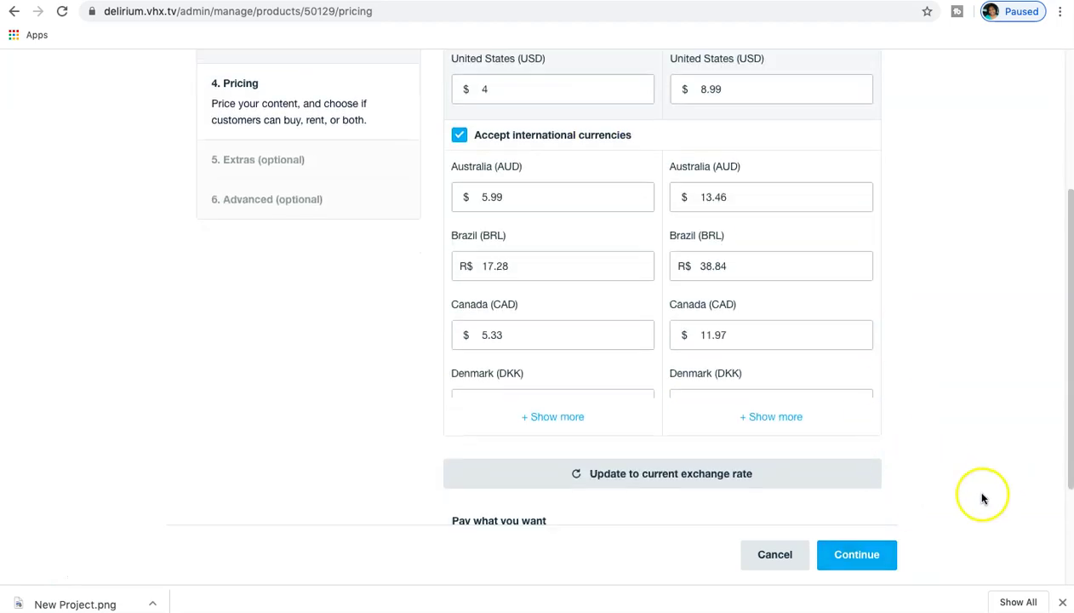
Check the Rental period dropdown and leave it at 3 days
{"action": "scroll", "coordinate": [670, 474], "scroll_direction": "down", "scroll_amount": 4}
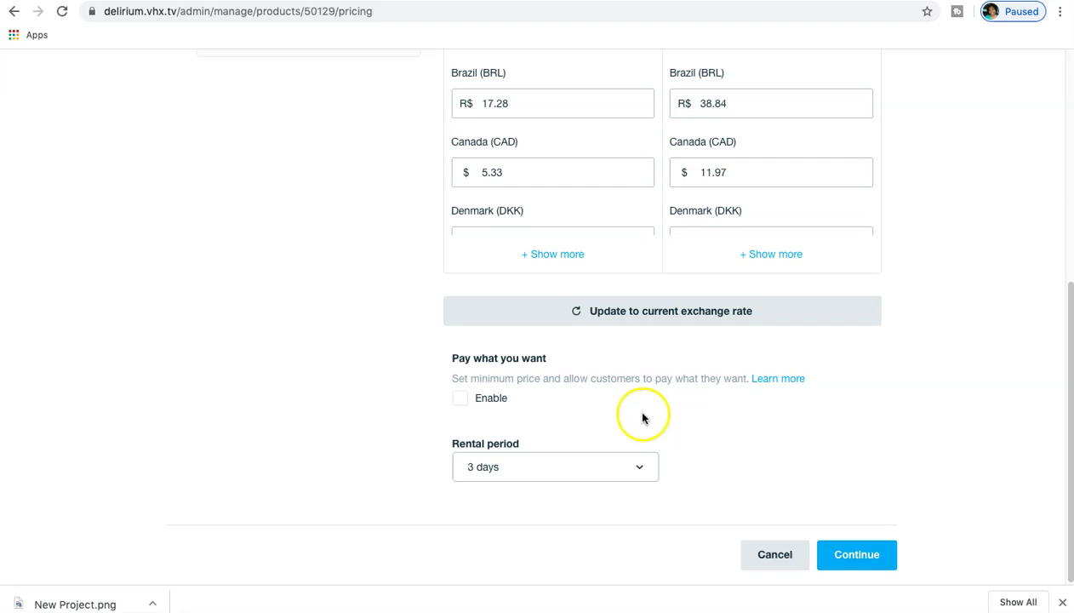
{"action": "left_click", "coordinate": [640, 465]}
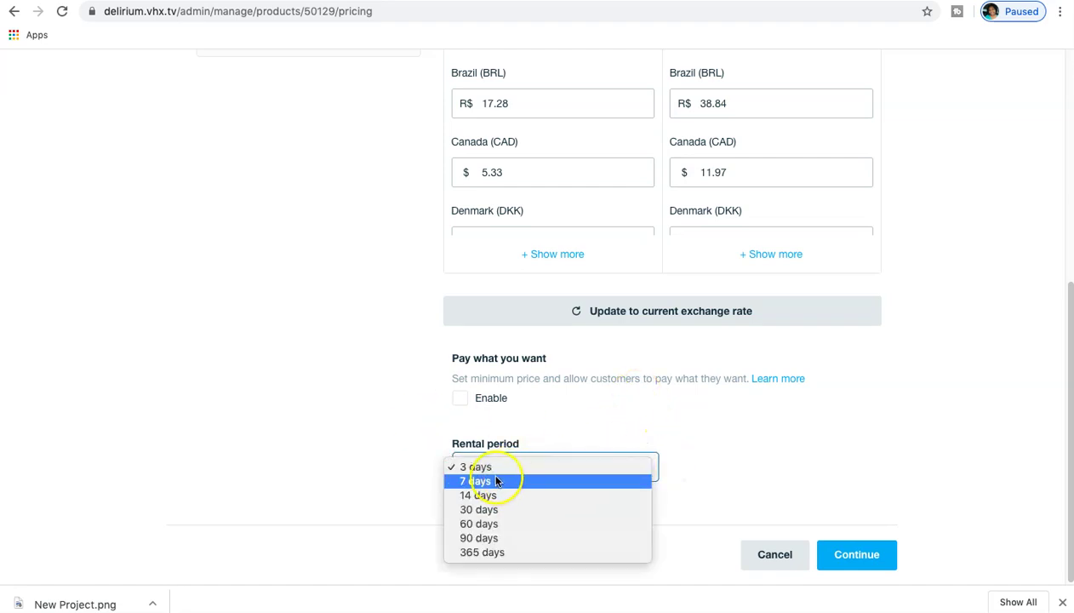
{"action": "left_click", "coordinate": [568, 428]}
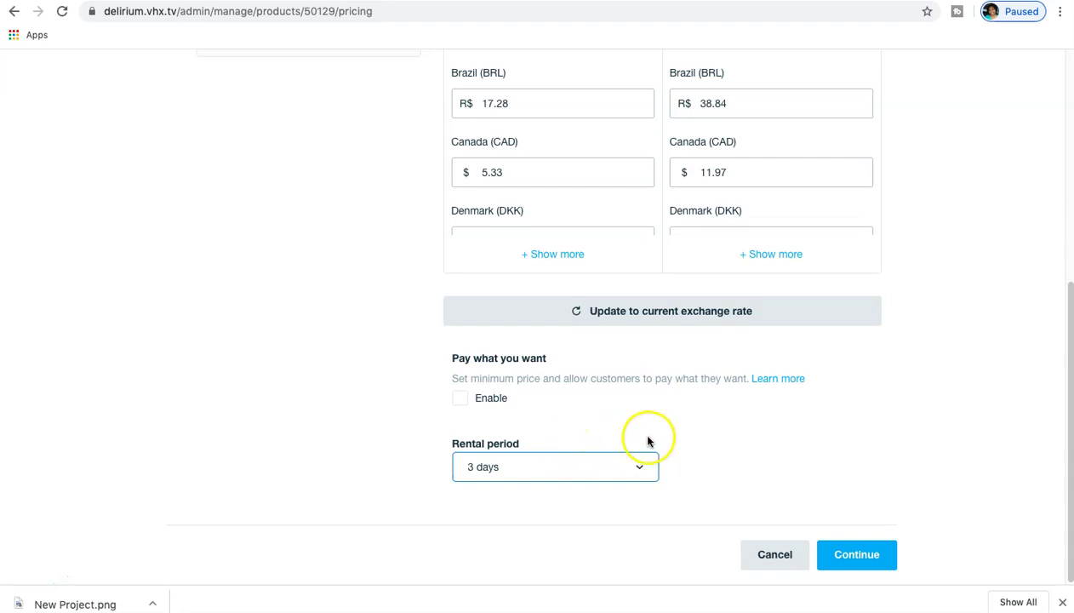
Update all international prices to current USD exchange rates and confirm the update
{"action": "scroll", "coordinate": [707, 384], "scroll_direction": "up", "scroll_amount": 5}
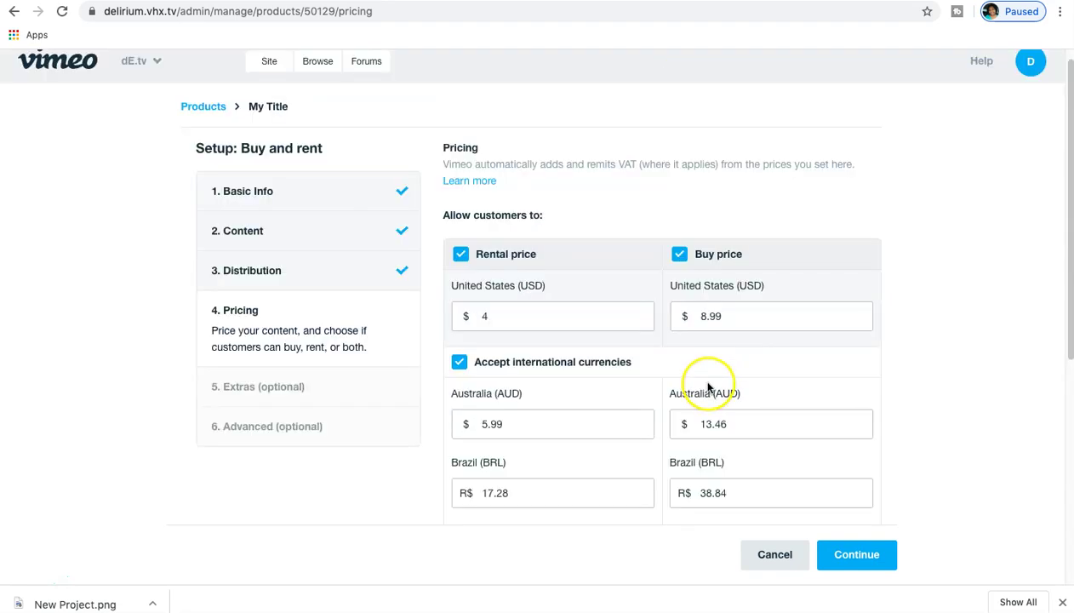
{"action": "scroll", "coordinate": [707, 384], "scroll_direction": "down", "scroll_amount": 5}
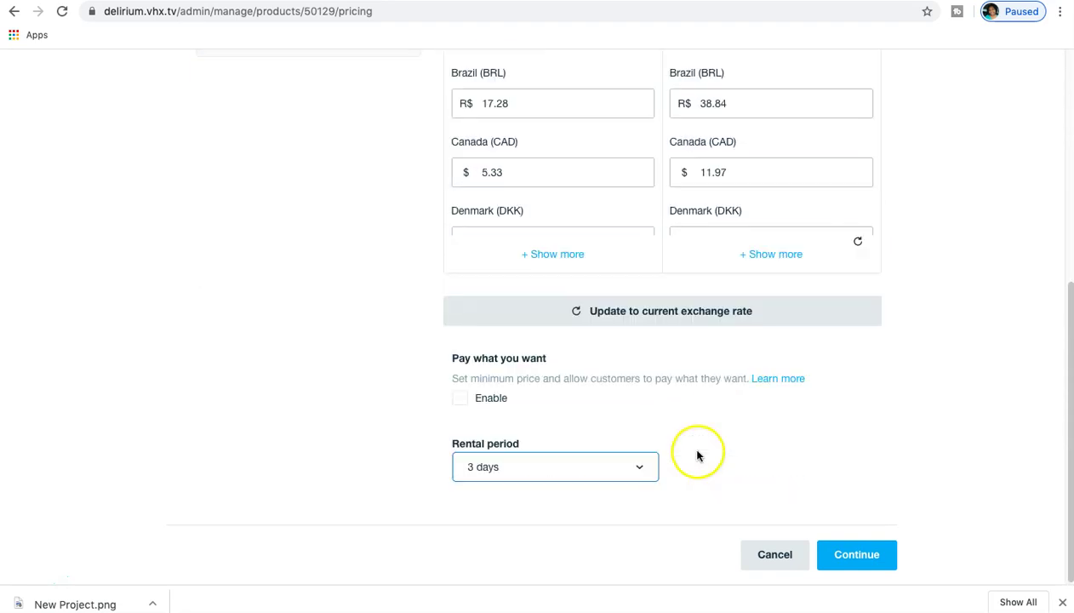
{"action": "left_click", "coordinate": [669, 311]}
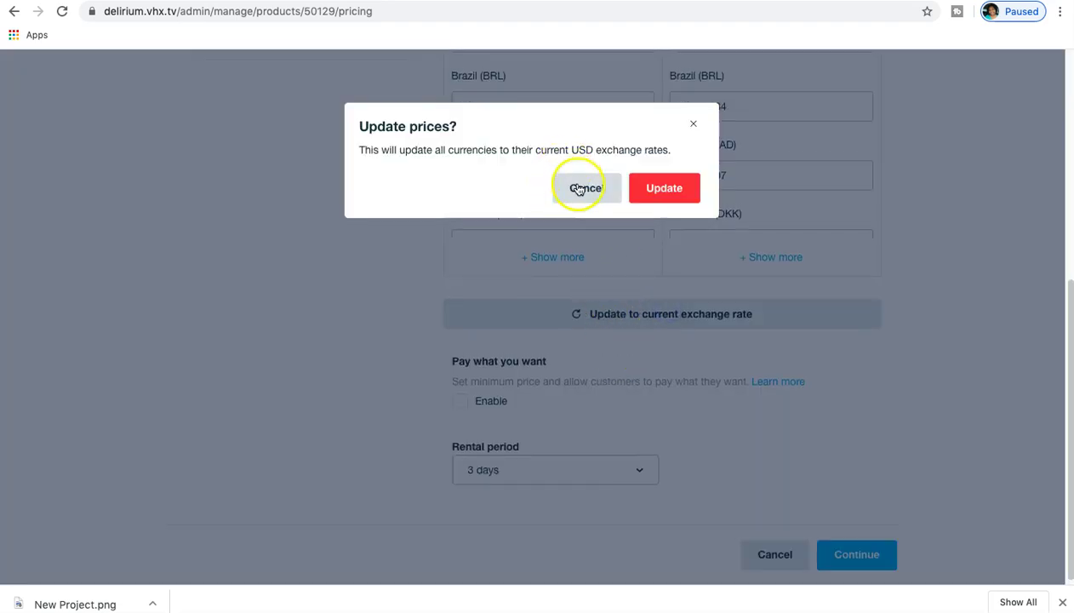
{"action": "left_click", "coordinate": [650, 191]}
{"action": "scroll", "coordinate": [663, 200], "scroll_direction": "up", "scroll_amount": 2}
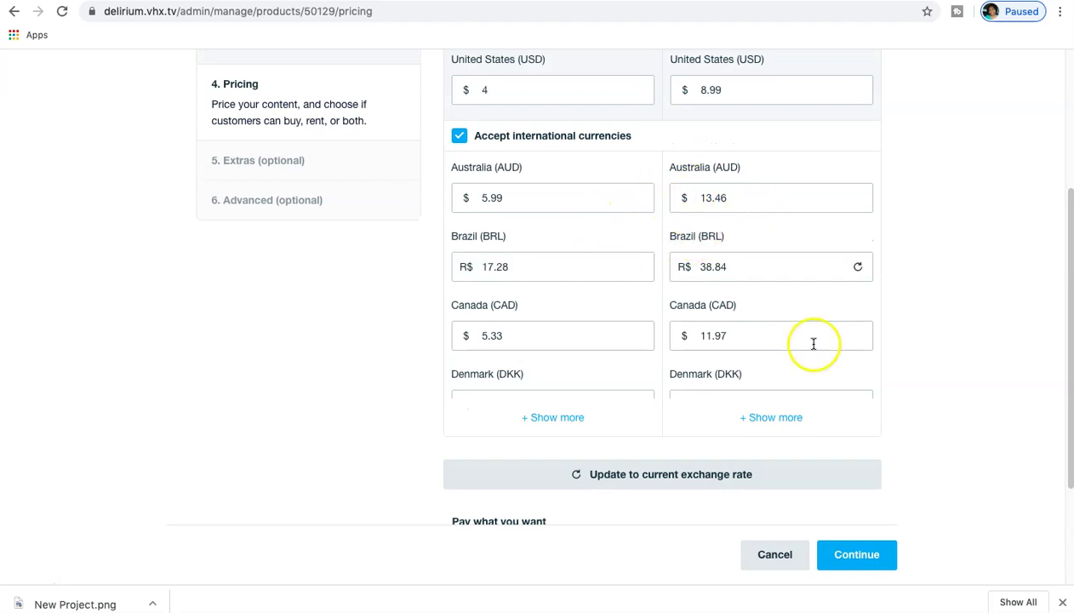
{"action": "scroll", "coordinate": [754, 396], "scroll_direction": "down", "scroll_amount": 1}
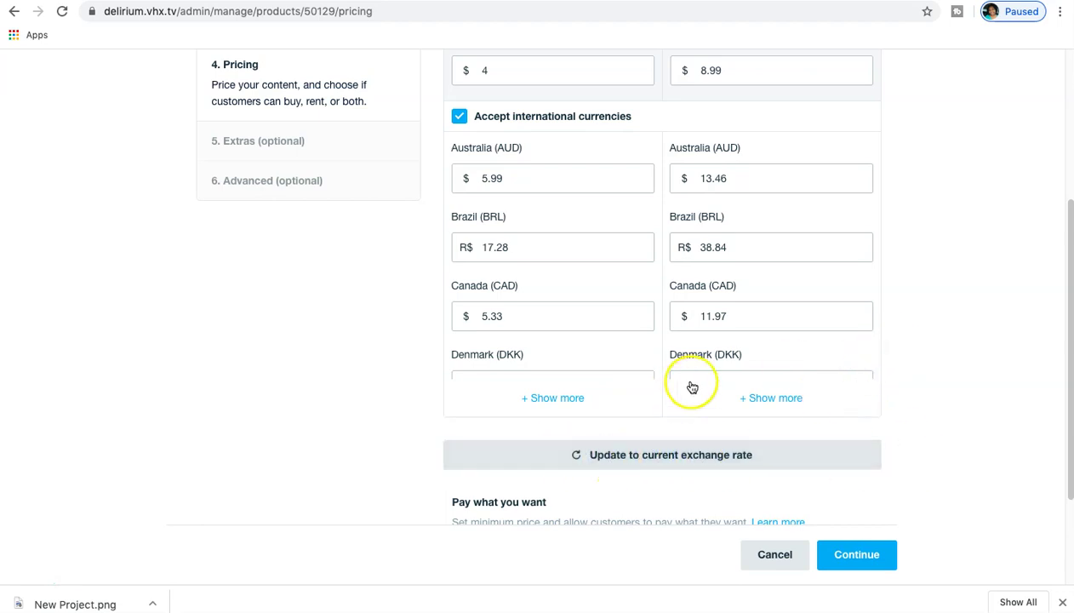
{"action": "scroll", "coordinate": [910, 390], "scroll_direction": "down", "scroll_amount": 3}
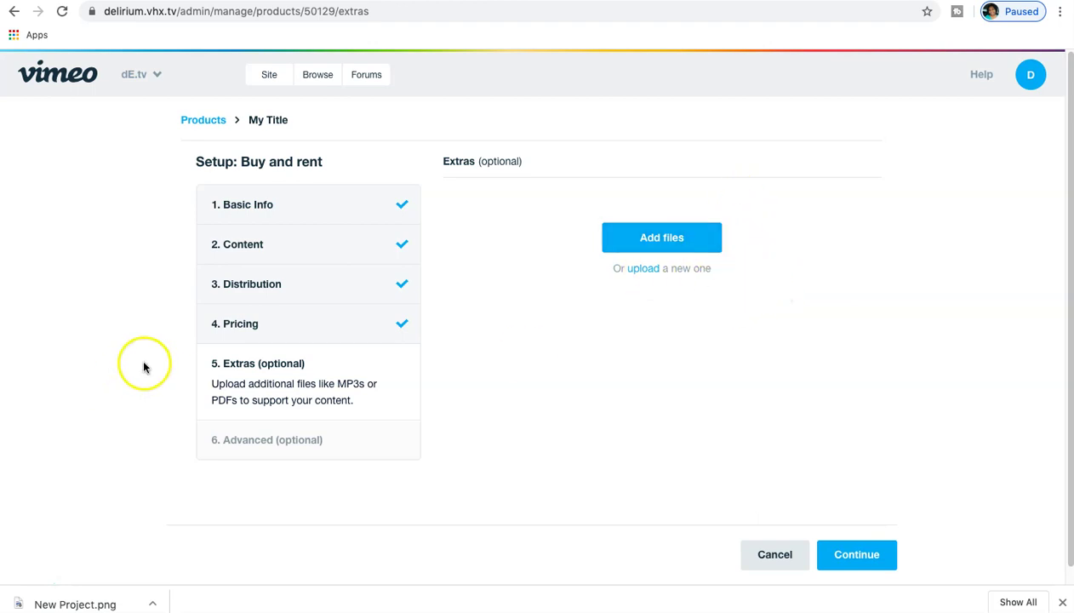
Go to Advanced, enter receipt message 'Thank for purchasing', and open the custom receipt best-practices post
{"action": "left_click", "coordinate": [885, 555]}
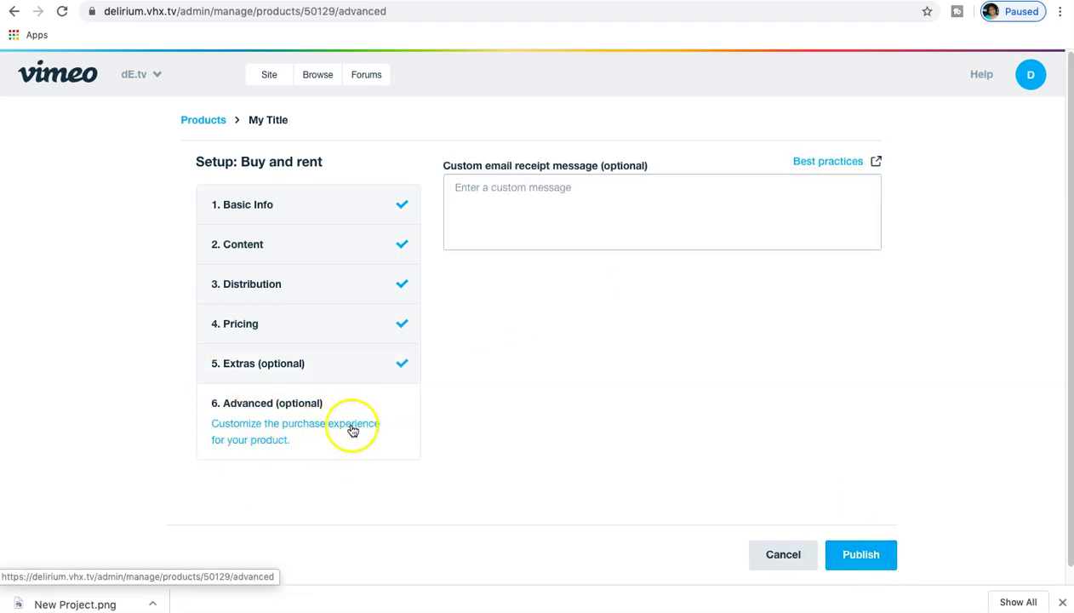
{"action": "left_click", "coordinate": [611, 193]}
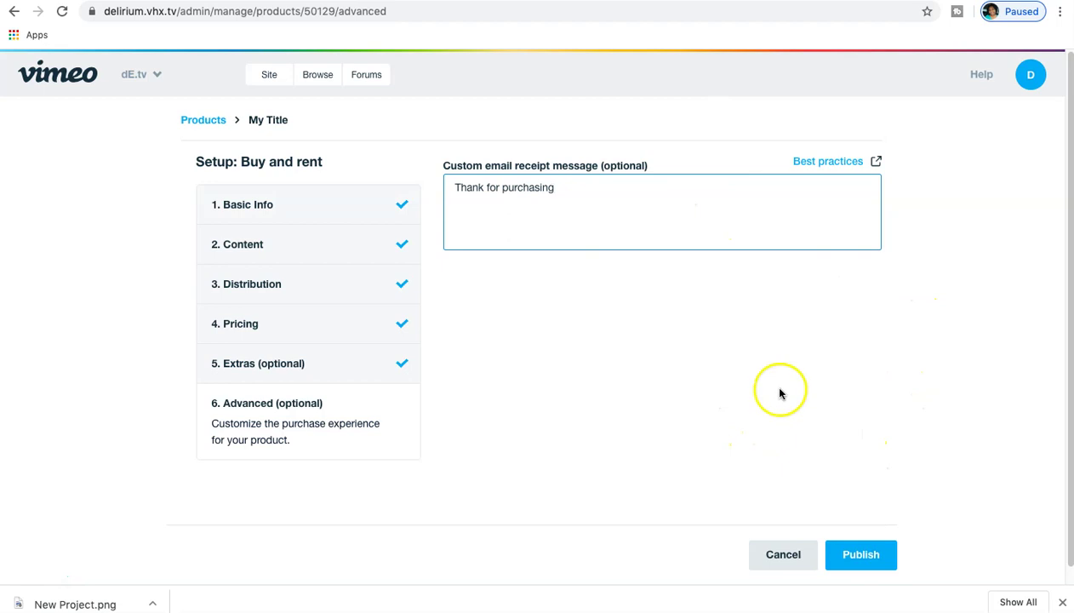
{"action": "left_click", "coordinate": [815, 161]}
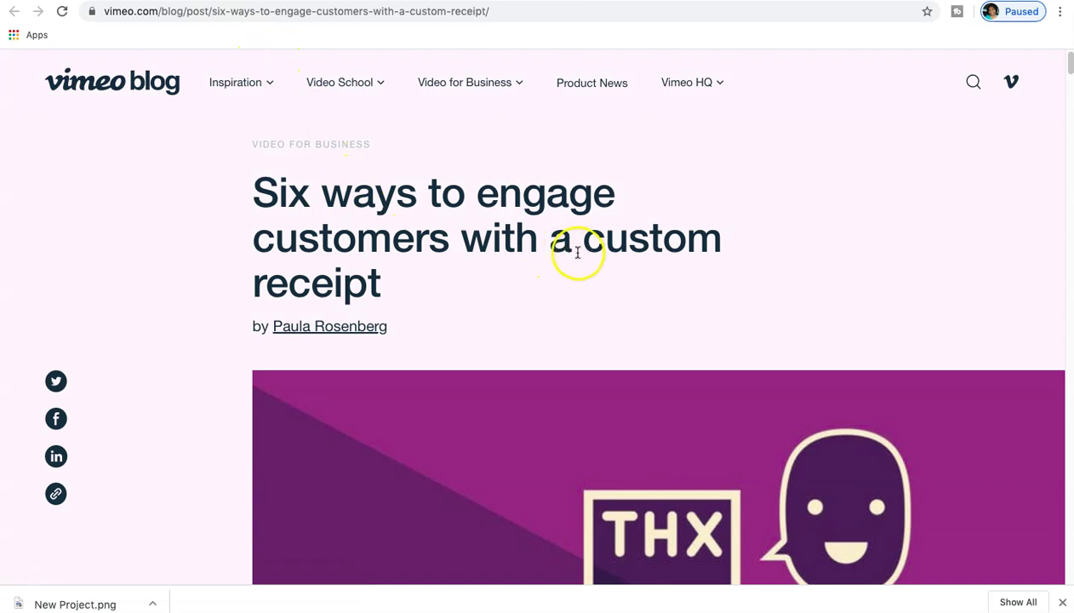
Scroll through the custom receipt blog post, then return to the Advanced setup step
{"action": "scroll", "coordinate": [568, 245], "scroll_direction": "down", "scroll_amount": 10}
{"action": "scroll", "coordinate": [585, 245], "scroll_direction": "down", "scroll_amount": 12}
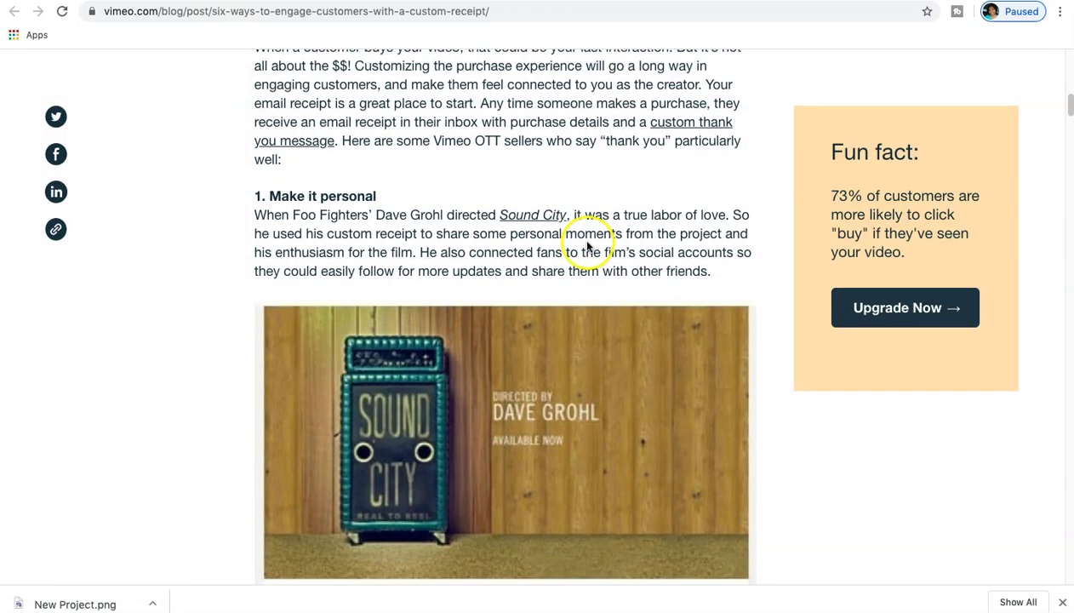
{"action": "scroll", "coordinate": [585, 245], "scroll_direction": "down", "scroll_amount": 5}
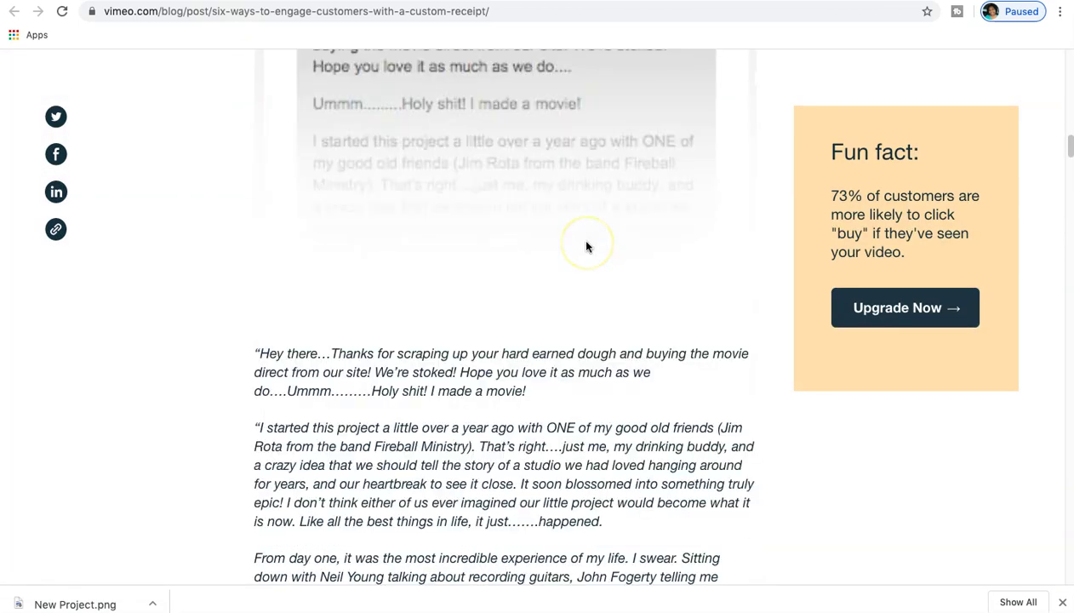
{"action": "scroll", "coordinate": [587, 244], "scroll_direction": "up", "scroll_amount": 15}
{"action": "scroll", "coordinate": [588, 242], "scroll_direction": "up", "scroll_amount": 8}
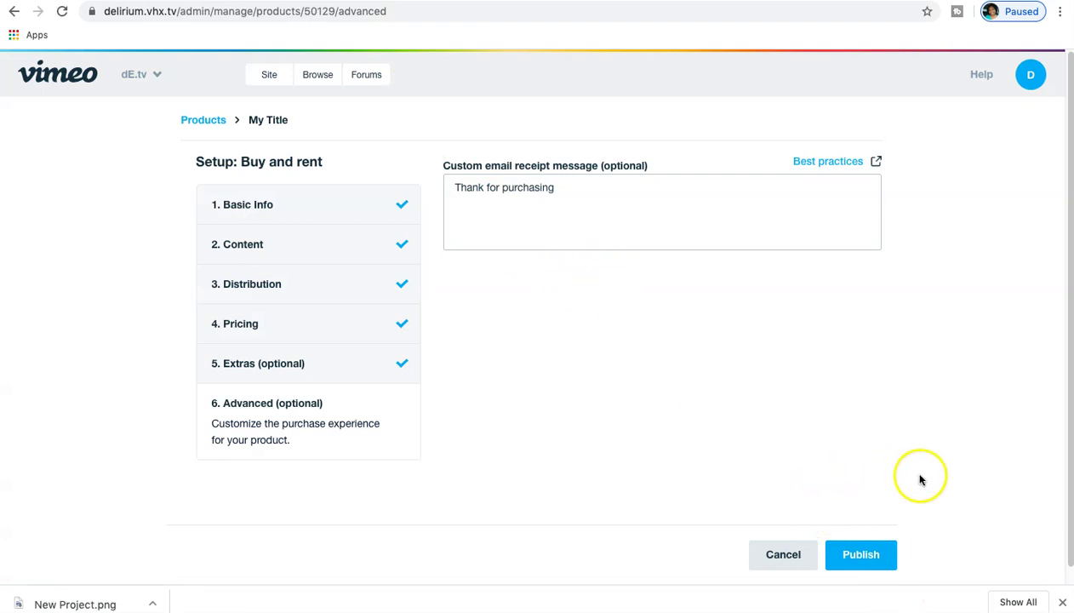
Publish My Title immediately with Publish now, after first backing out with Publish later
{"action": "left_click", "coordinate": [861, 555]}
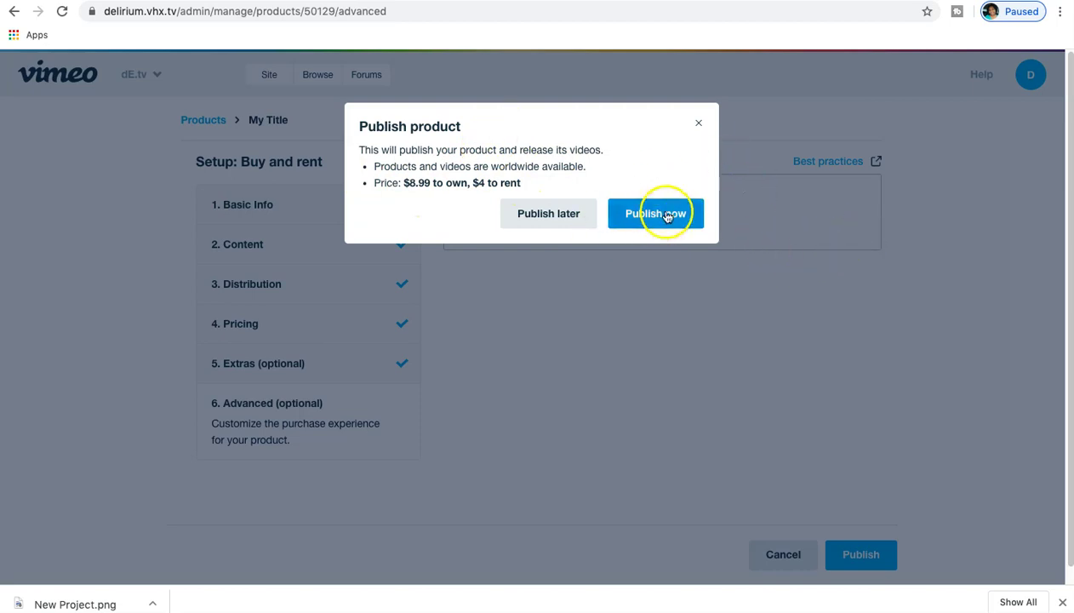
{"action": "left_click", "coordinate": [564, 220]}
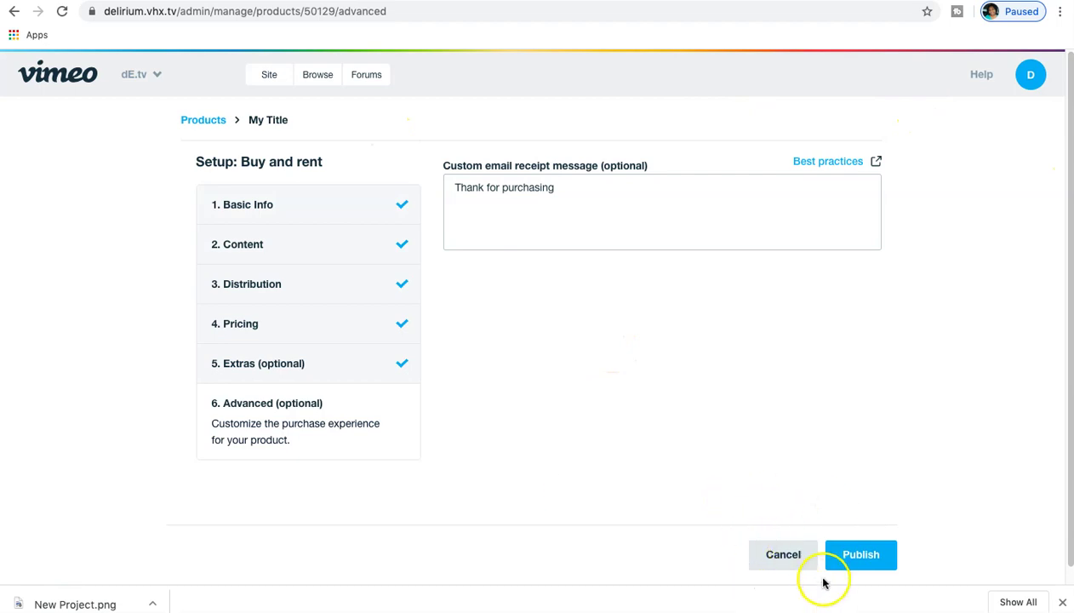
{"action": "left_click", "coordinate": [861, 554]}
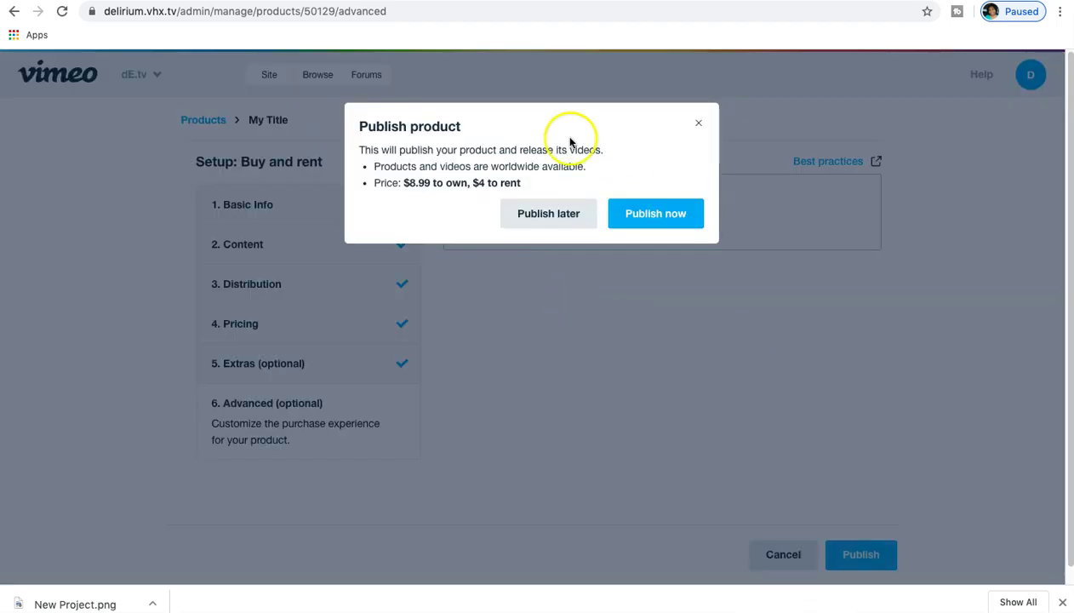
{"action": "left_click", "coordinate": [658, 220]}
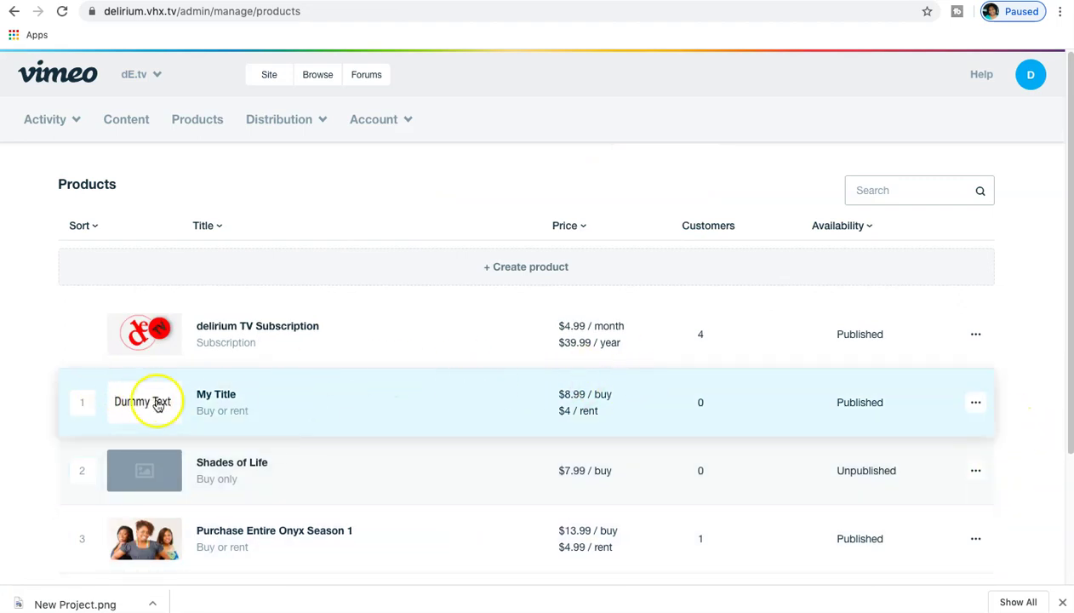
Open the My Title product's edit page from its ••• actions menu
{"action": "left_click", "coordinate": [975, 403]}
{"action": "scroll", "coordinate": [919, 447], "scroll_direction": "down", "scroll_amount": 1}
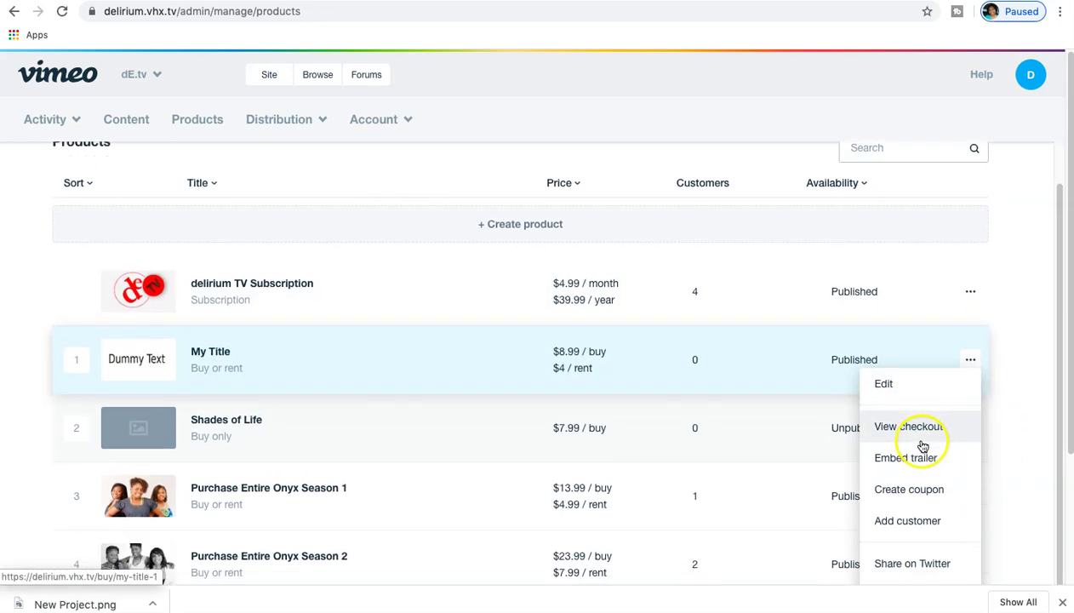
{"action": "scroll", "coordinate": [920, 448], "scroll_direction": "down", "scroll_amount": 3}
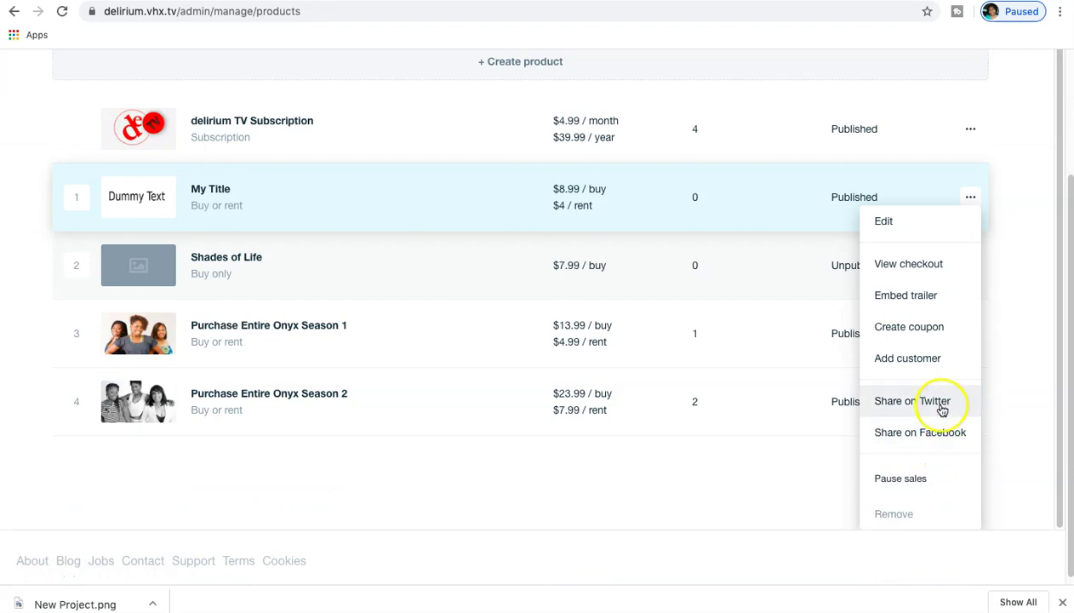
{"action": "left_click", "coordinate": [910, 224]}
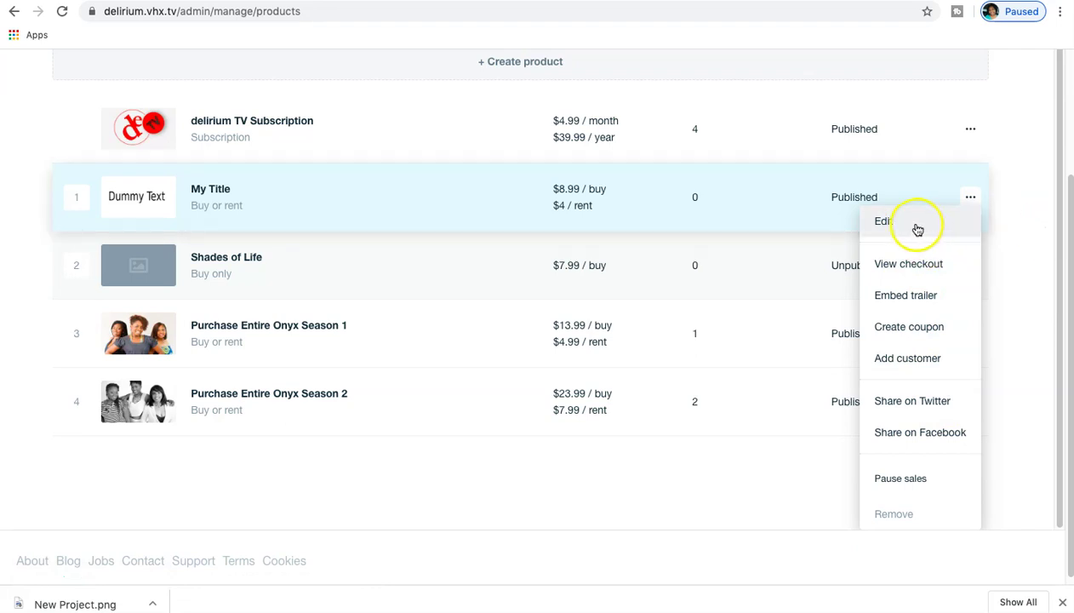
{"action": "left_click", "coordinate": [888, 220]}
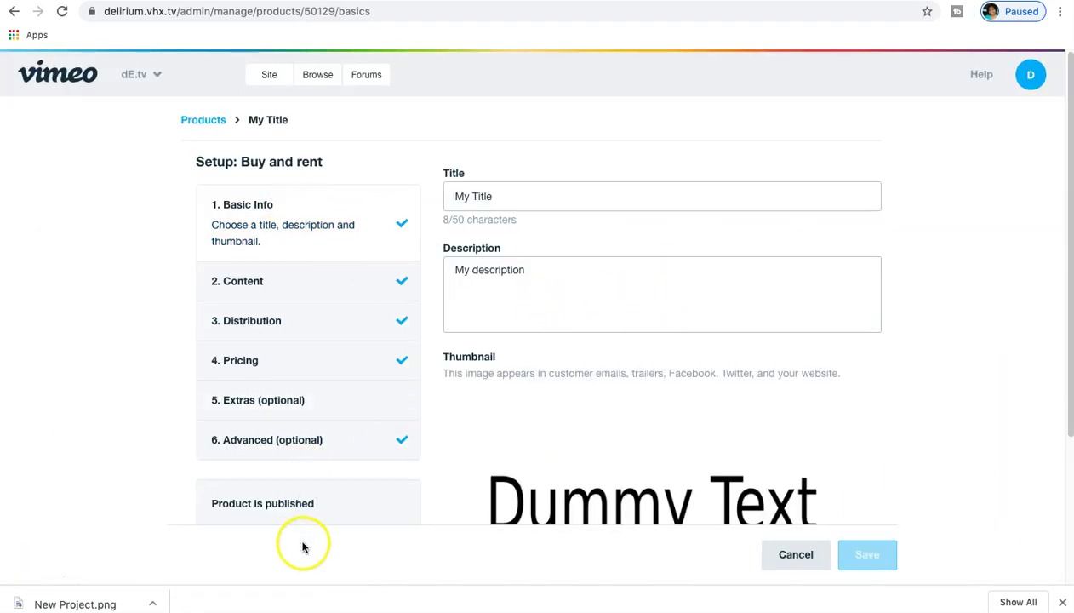
Remove the My Title product from its 6. Advanced step and confirm the deletion
{"action": "left_click", "coordinate": [318, 501]}
{"action": "scroll", "coordinate": [800, 402], "scroll_direction": "down", "scroll_amount": 3}
{"action": "scroll", "coordinate": [800, 403], "scroll_direction": "up", "scroll_amount": 3}
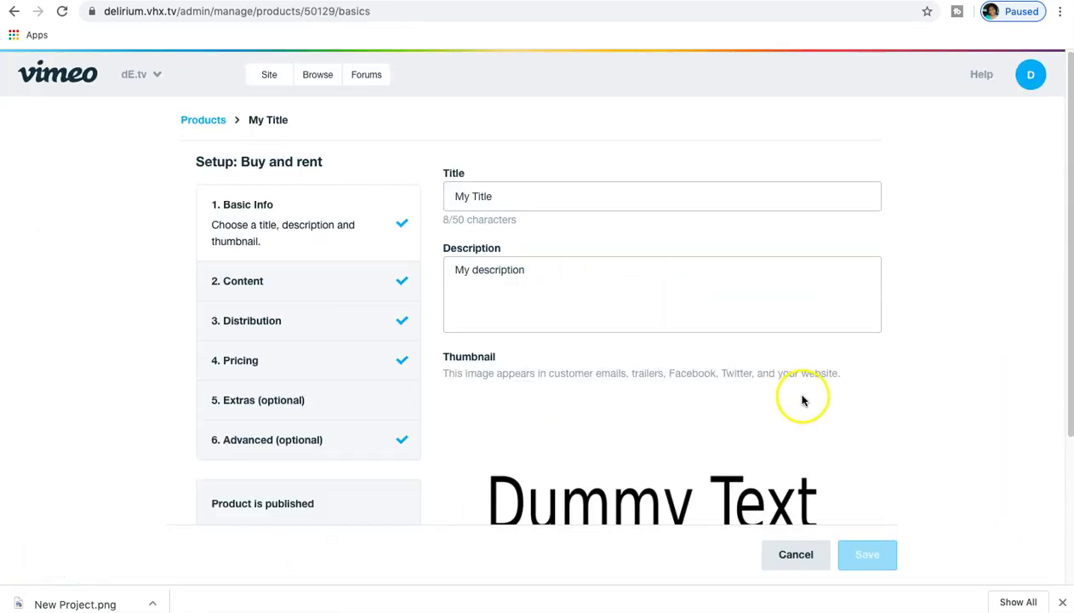
{"action": "left_click", "coordinate": [245, 439]}
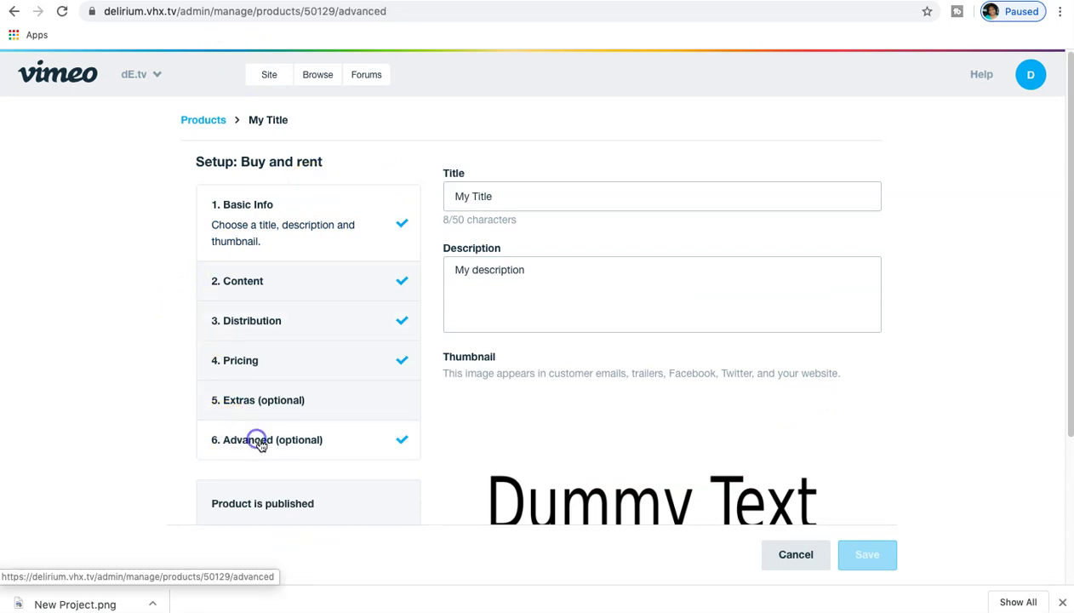
{"action": "scroll", "coordinate": [838, 274], "scroll_direction": "down", "scroll_amount": 3}
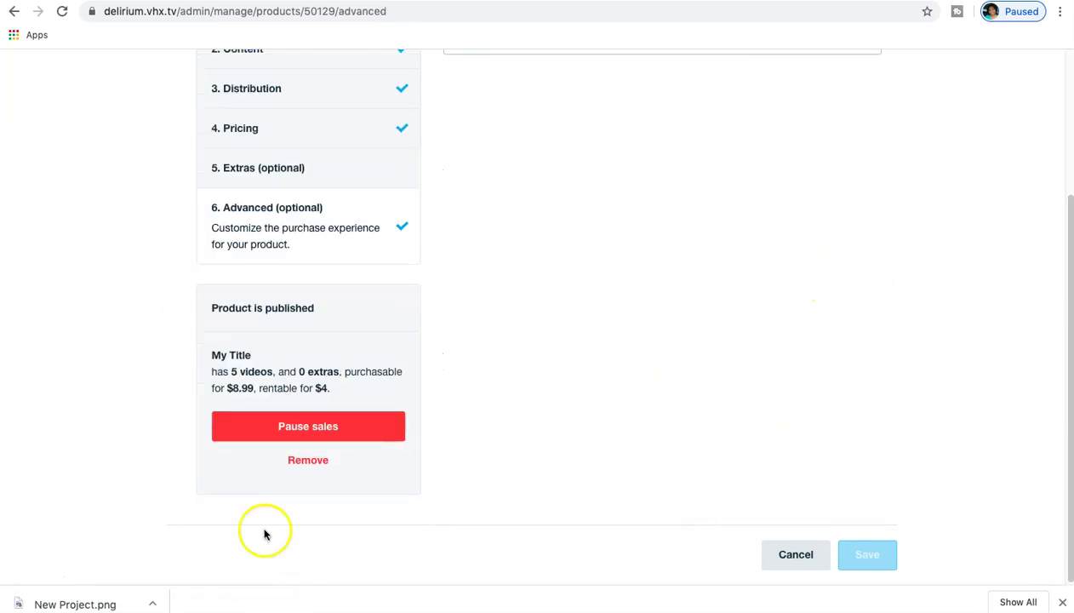
{"action": "left_click", "coordinate": [320, 465]}
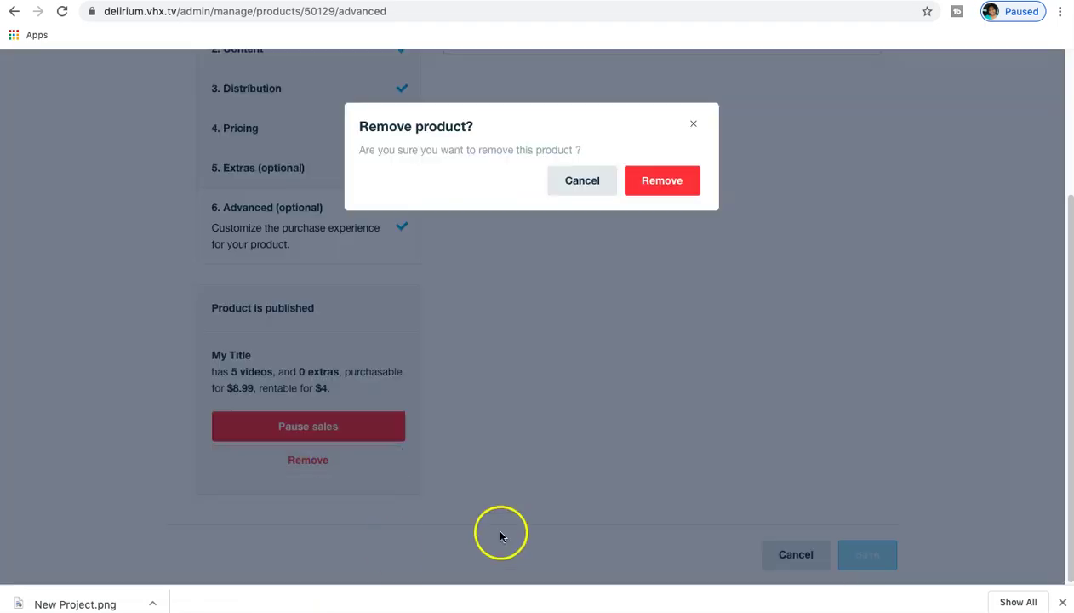
{"action": "left_click", "coordinate": [661, 181]}
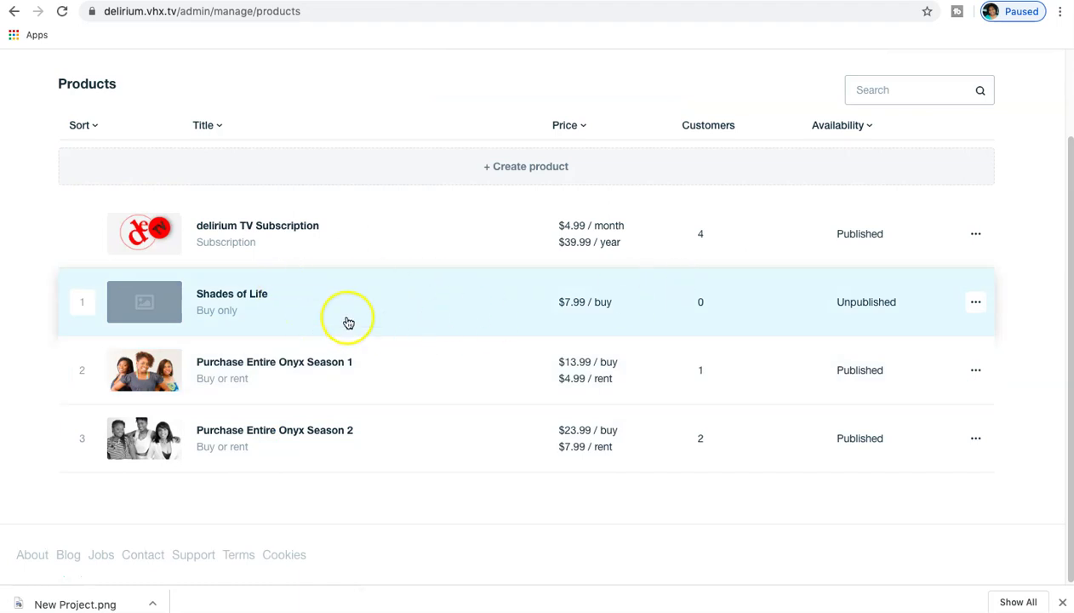
{"action": "scroll", "coordinate": [606, 419], "scroll_direction": "up", "scroll_amount": 1}
{"action": "scroll", "coordinate": [605, 422], "scroll_direction": "up", "scroll_amount": 2}
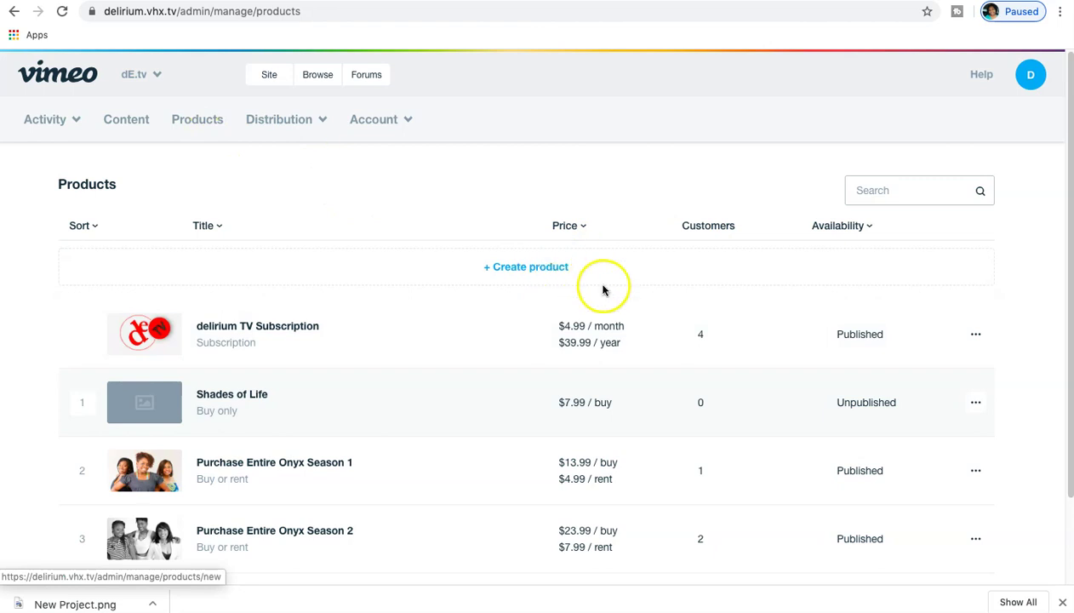
Open the Content library's Upload page and close the browser's downloads bar
{"action": "left_click", "coordinate": [127, 122]}
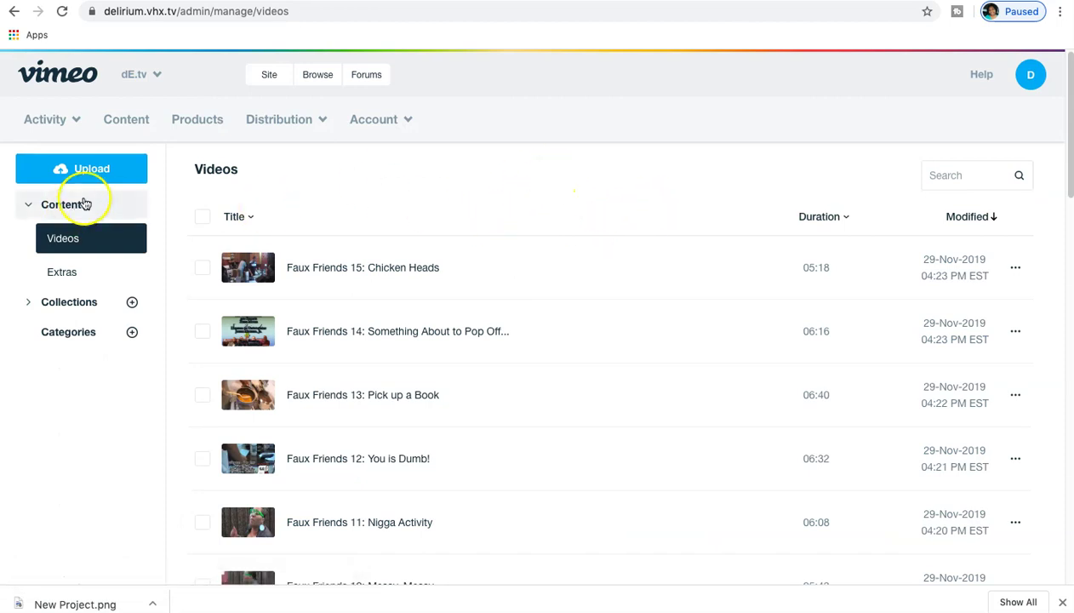
{"action": "left_click", "coordinate": [100, 166]}
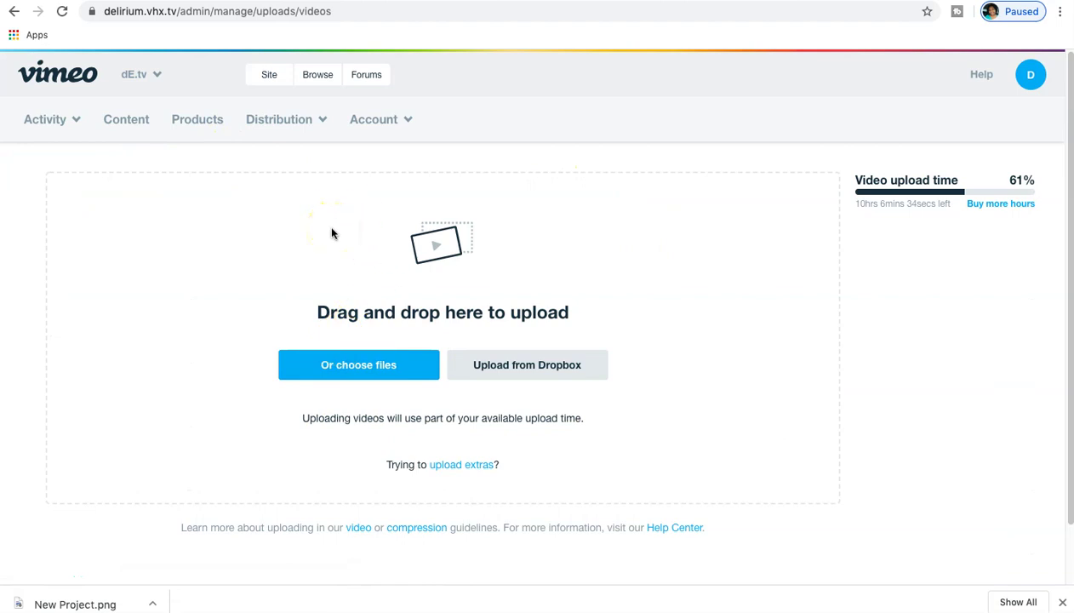
{"action": "left_click", "coordinate": [809, 116]}
{"action": "left_click", "coordinate": [820, 149]}
{"action": "left_click", "coordinate": [1062, 602]}
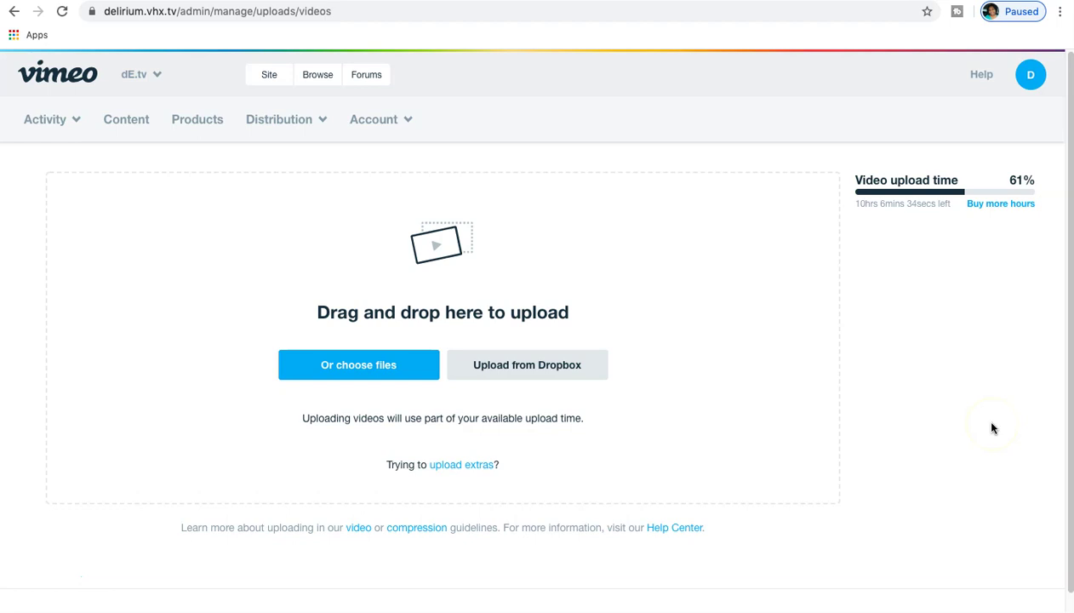